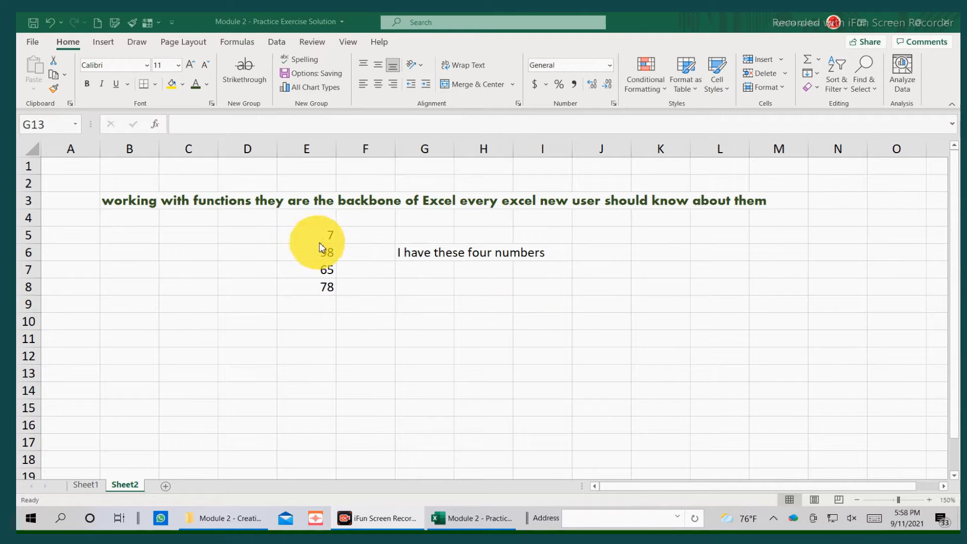
Total the four numbers in cell E10 with the formula =SUM(E5,E6,E7,E8), and reopen the formula to review its arguments
click(324, 319)
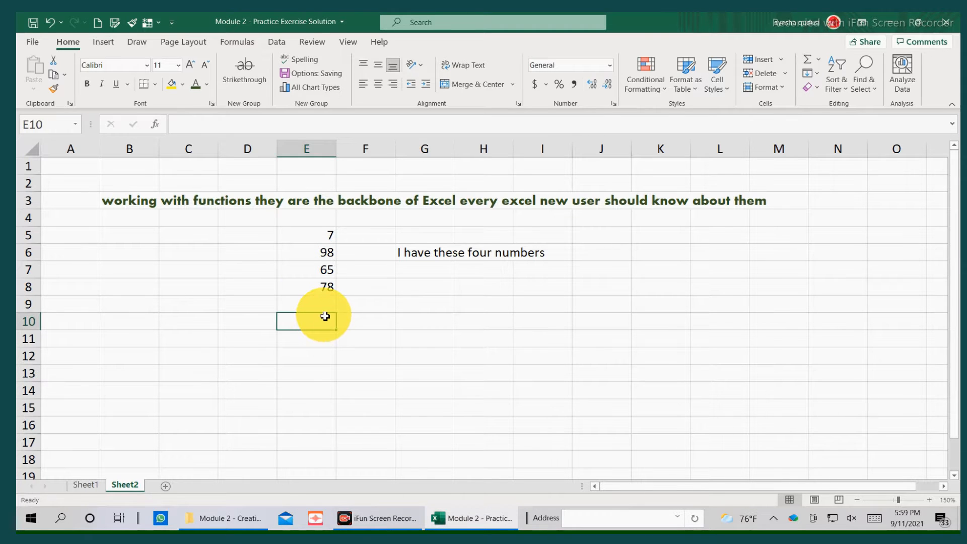
text(=s)
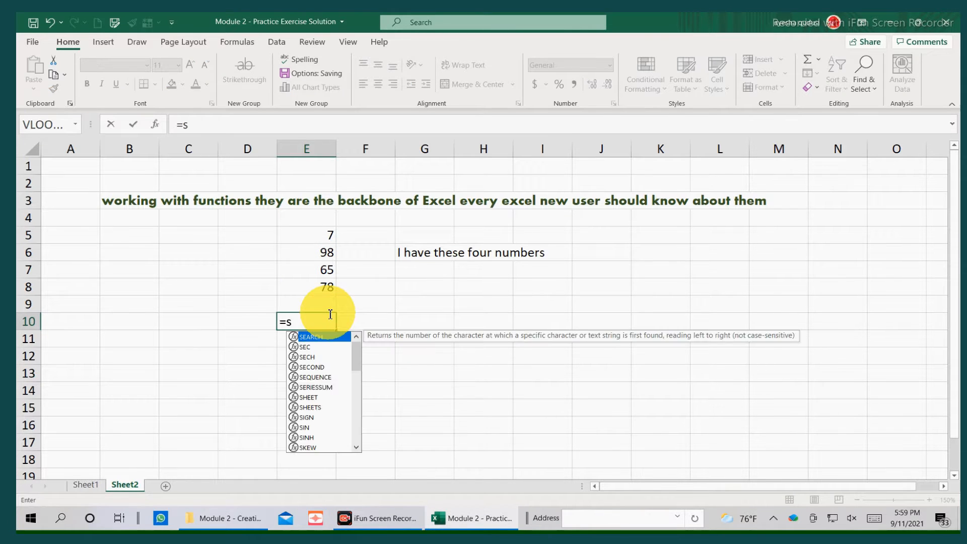
text(u)
click(307, 358)
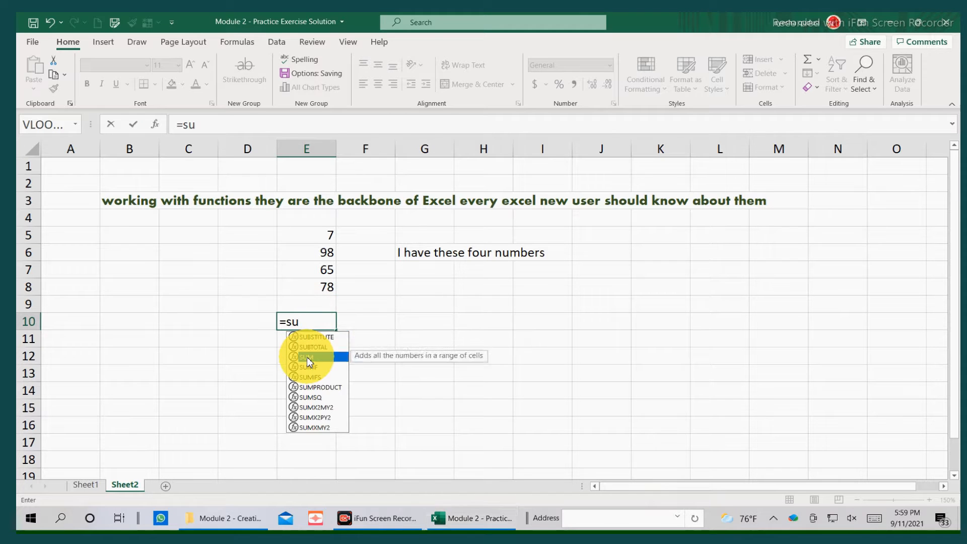
double_click(307, 359)
click(330, 235)
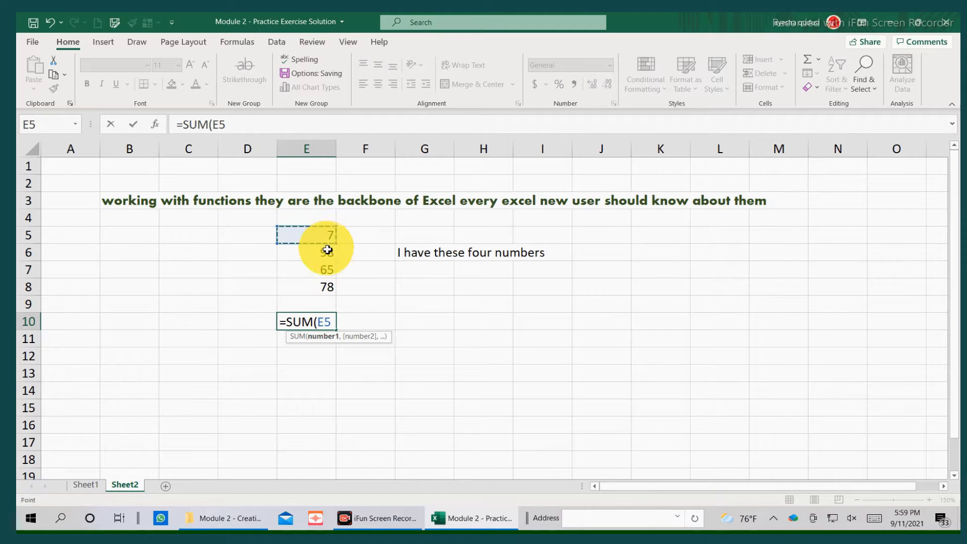
text(,)
click(324, 257)
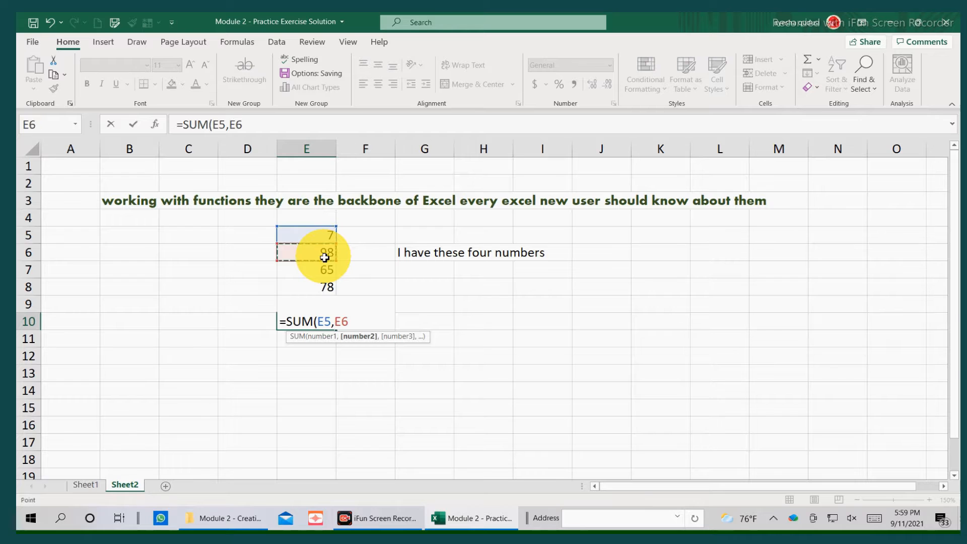
text(,)
click(324, 270)
text(,)
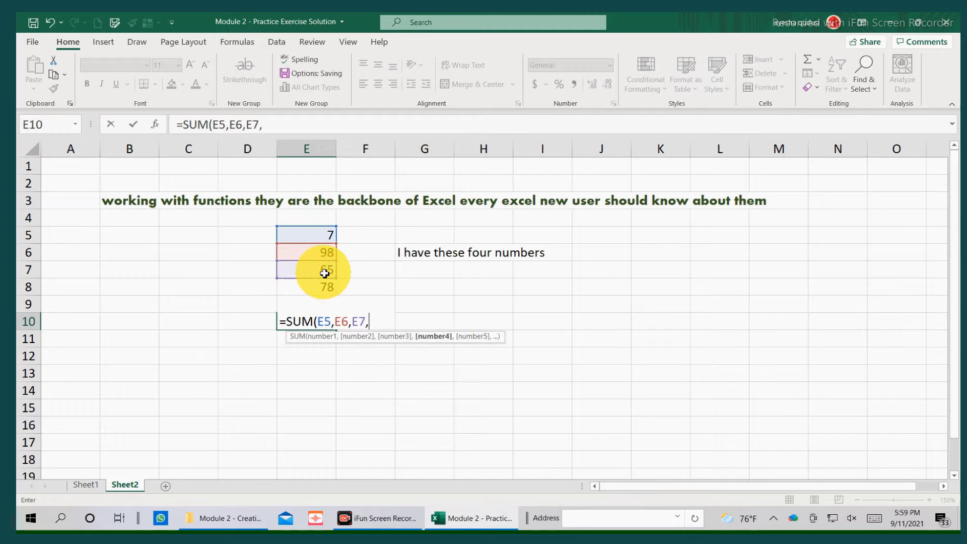
click(322, 287)
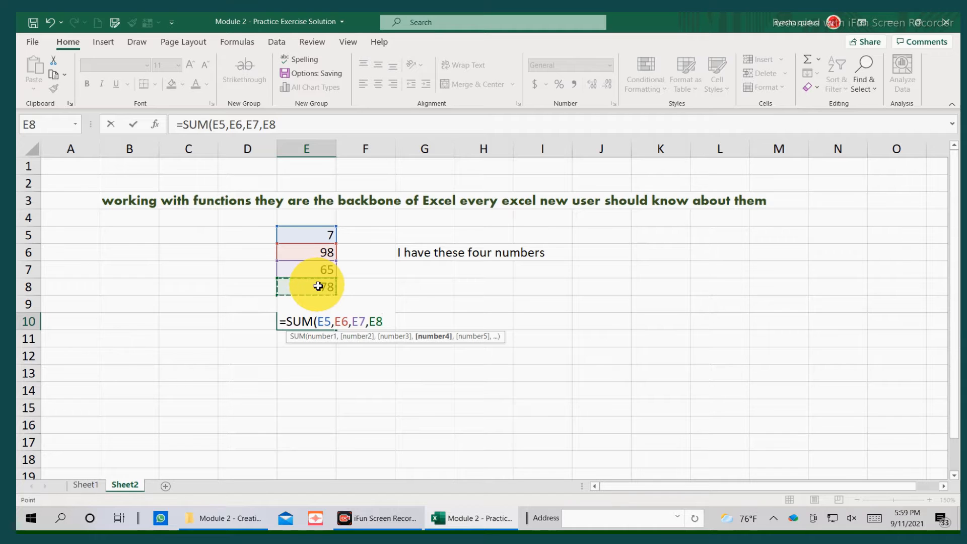
text())
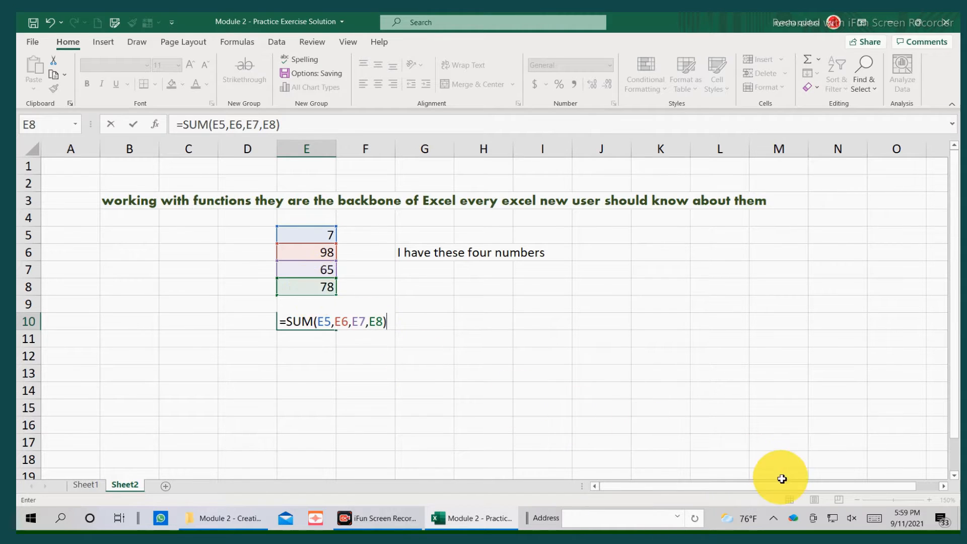
key(Return)
click(311, 326)
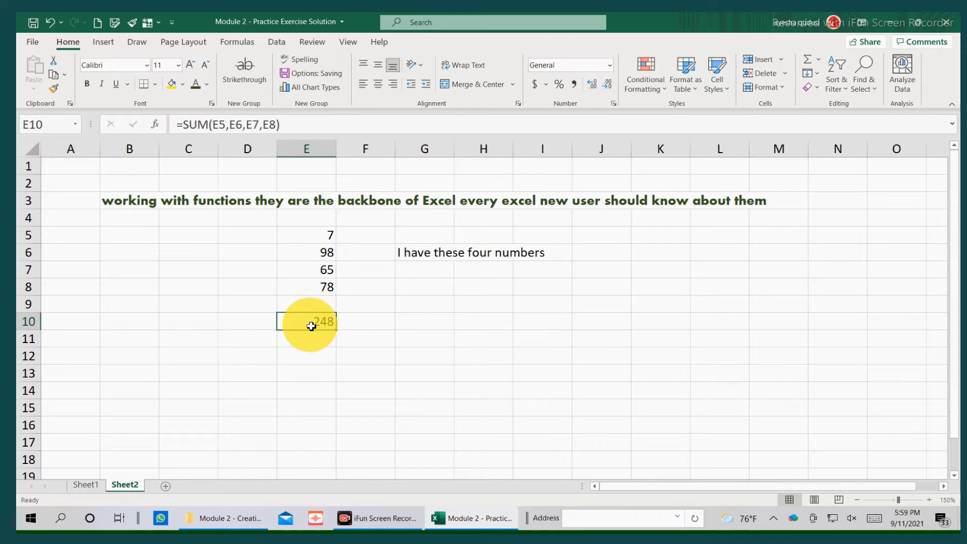
double_click(310, 324)
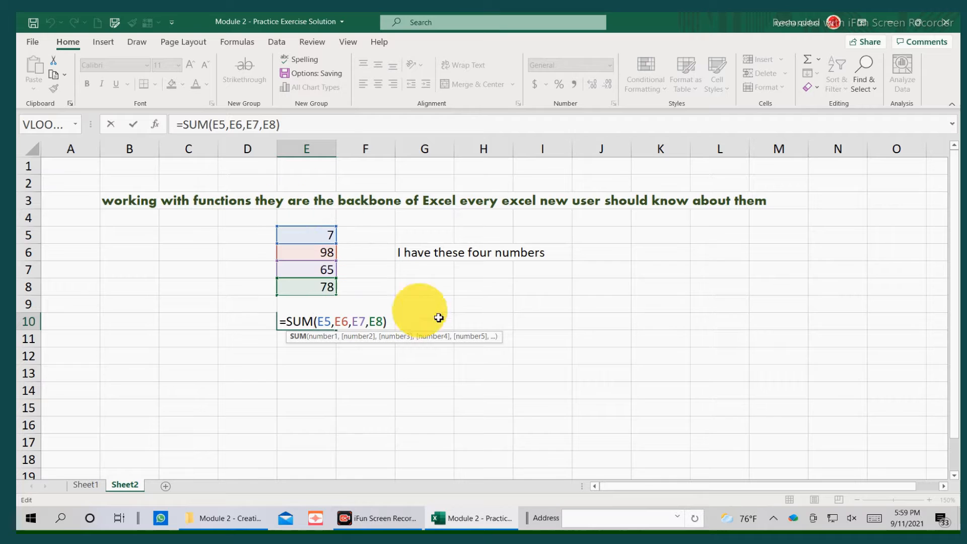
Enter in H8 the note "I have got the answer you can get the answer in many ways lets know about them as well"
click(469, 287)
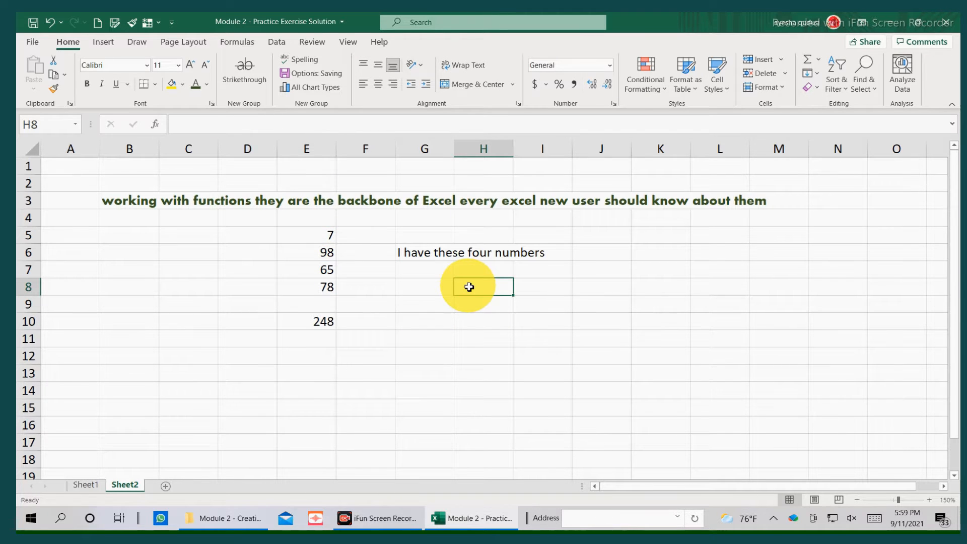
text(I have)
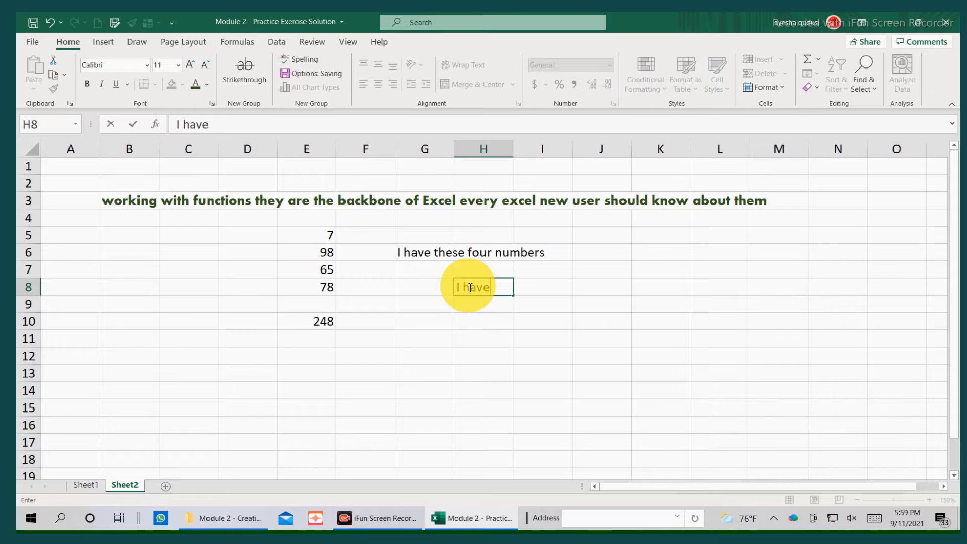
text( got the)
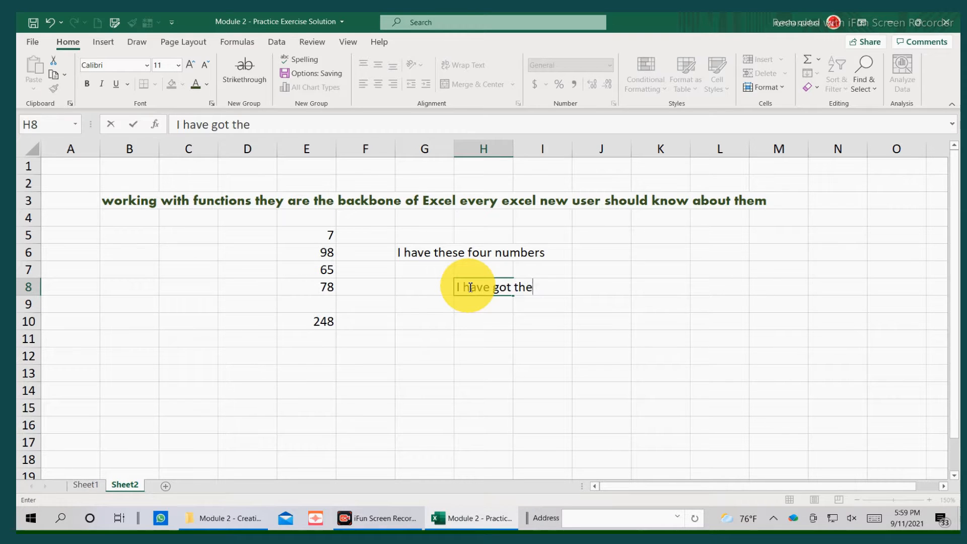
text( answer you )
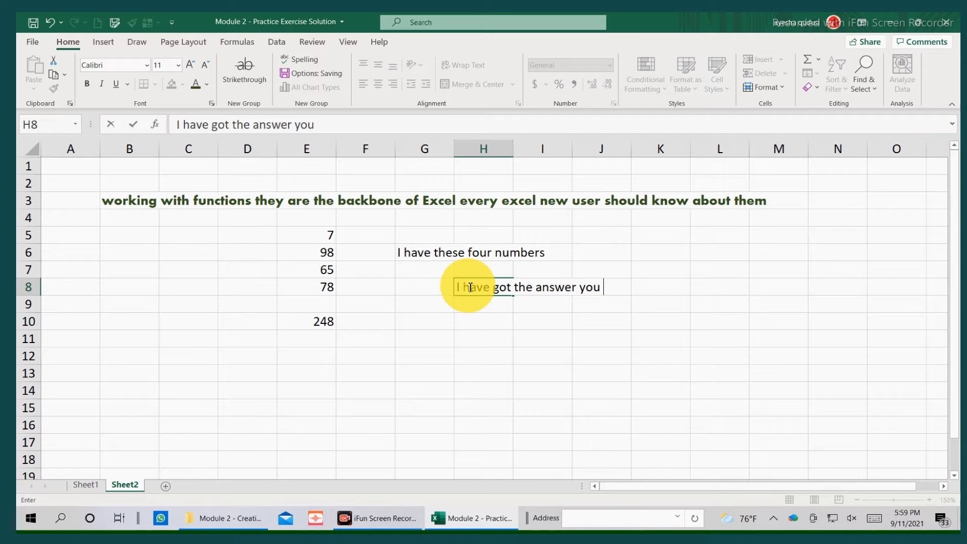
text(can get the )
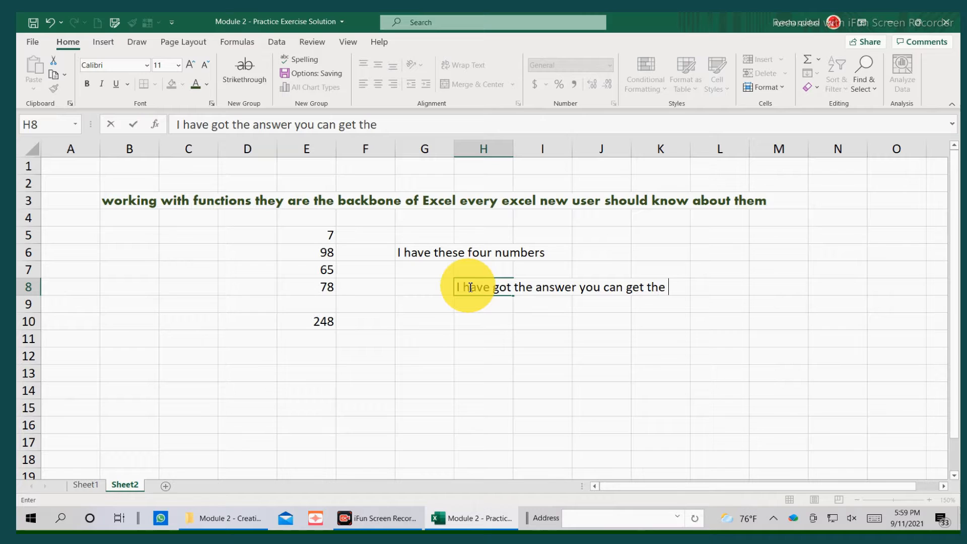
text(answer )
text(in ma)
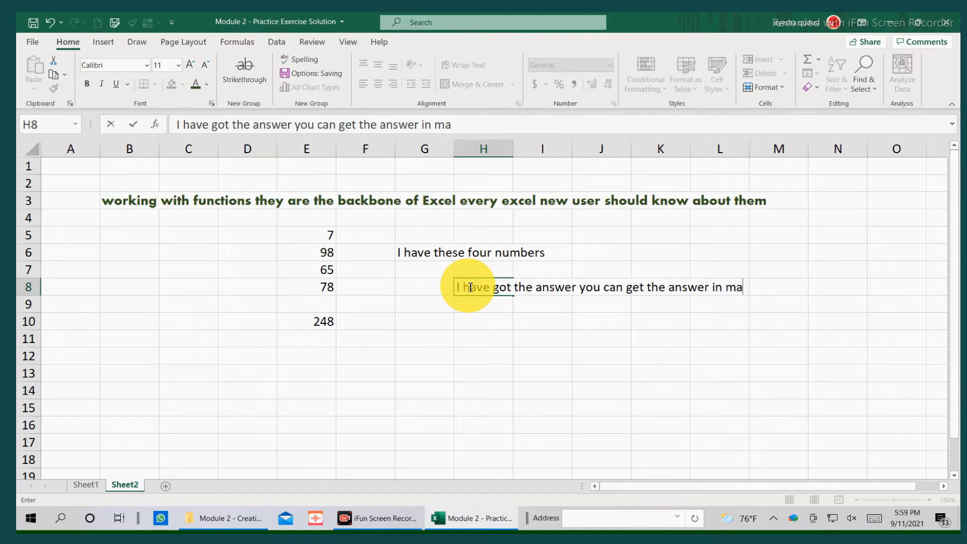
text(ny ways l)
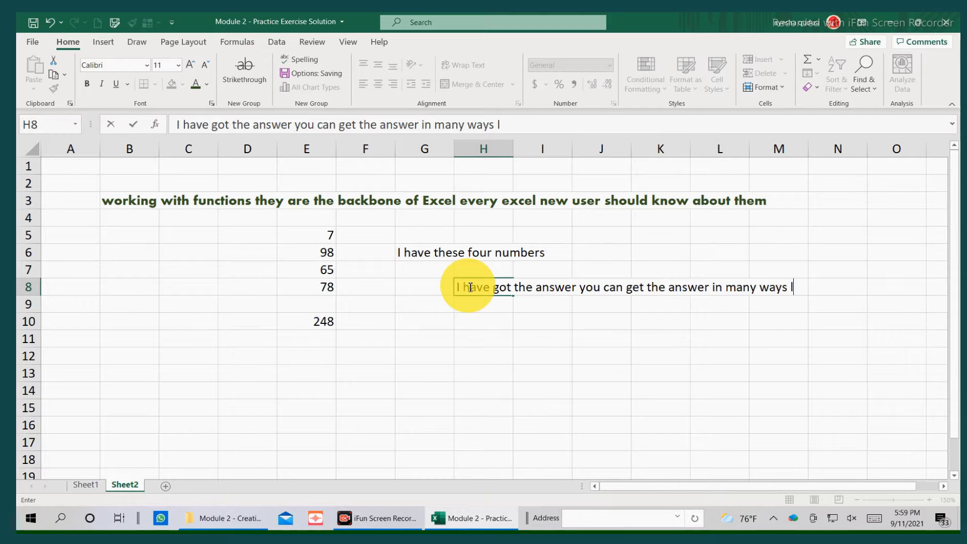
text(ets kn)
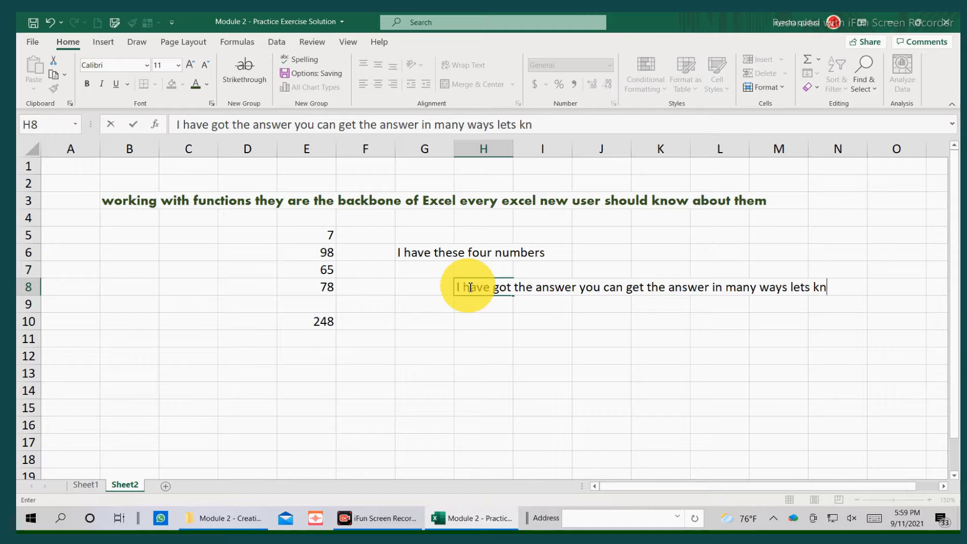
text(ow abo)
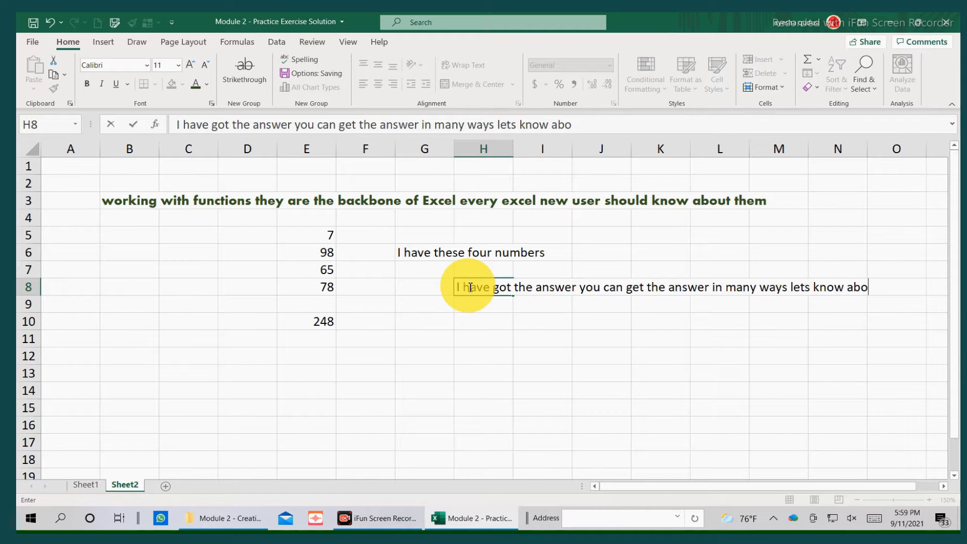
text(ut them as well)
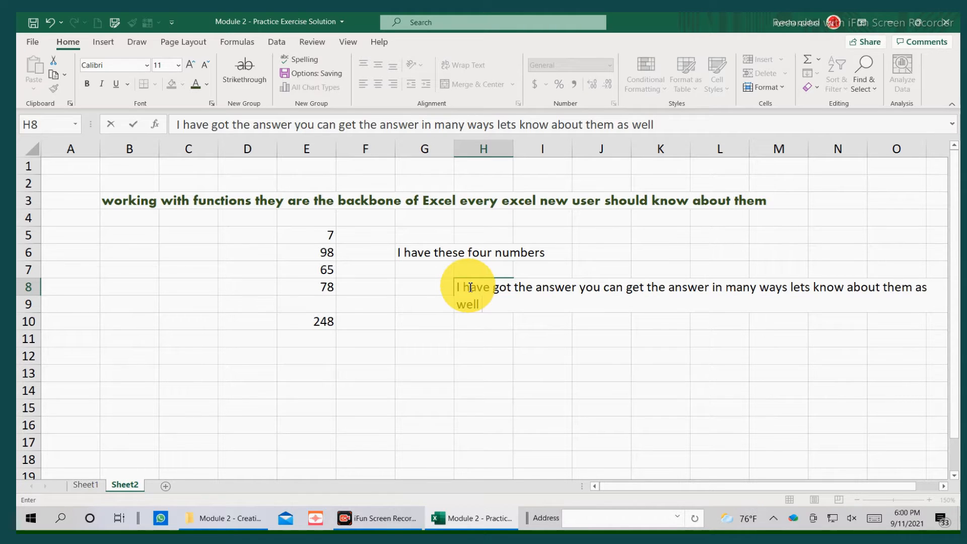
click(359, 406)
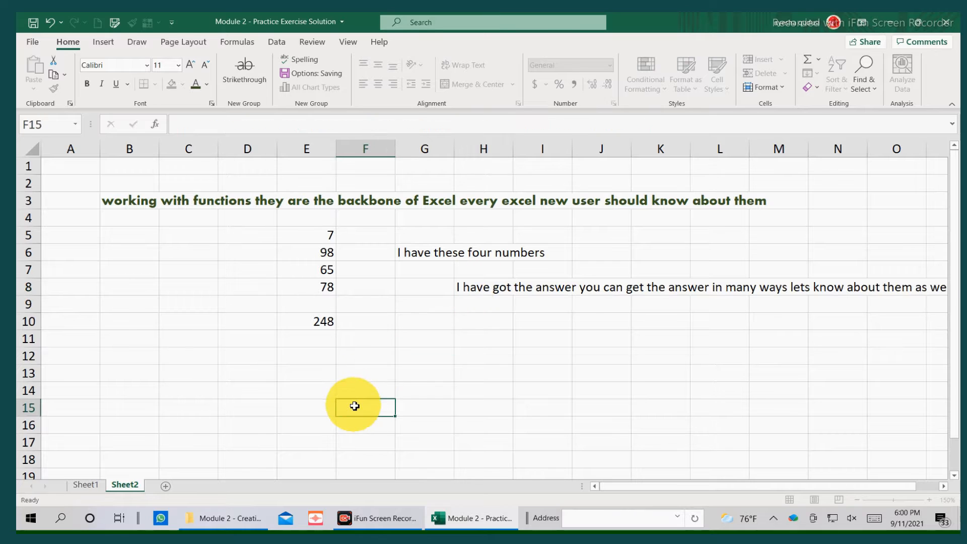
Enter in H10 "you can write your formula in the formula bar as well and you can edit the formula in the formula bar as well"
click(472, 321)
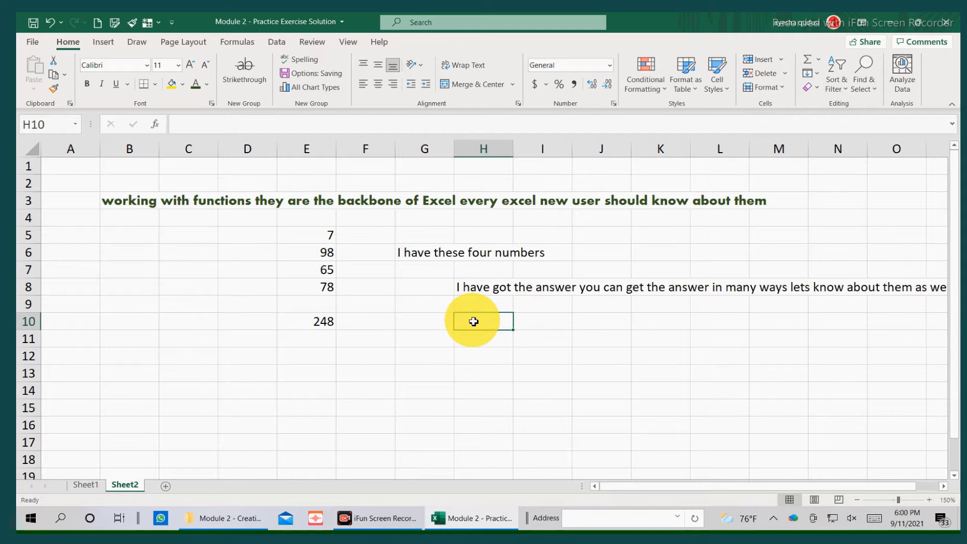
text(o)
text(you)
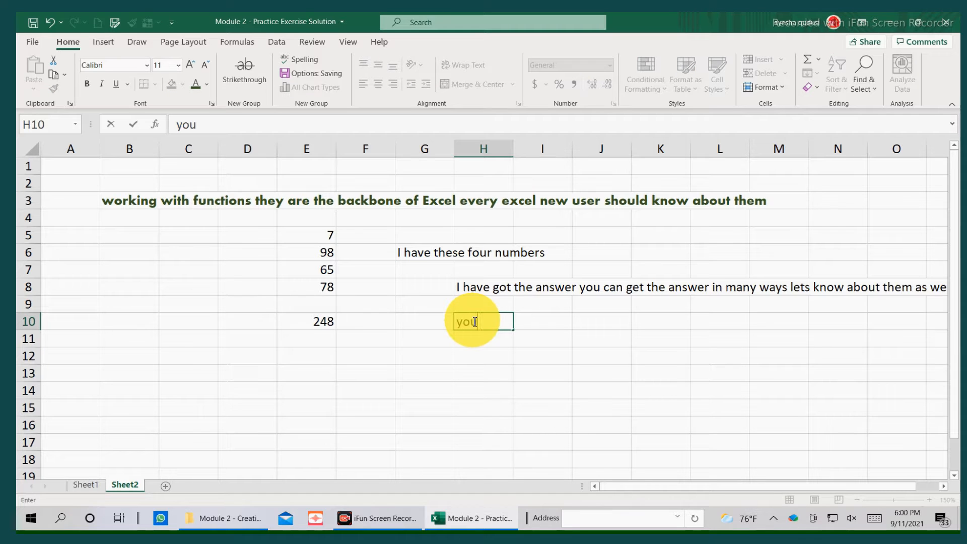
text( can write )
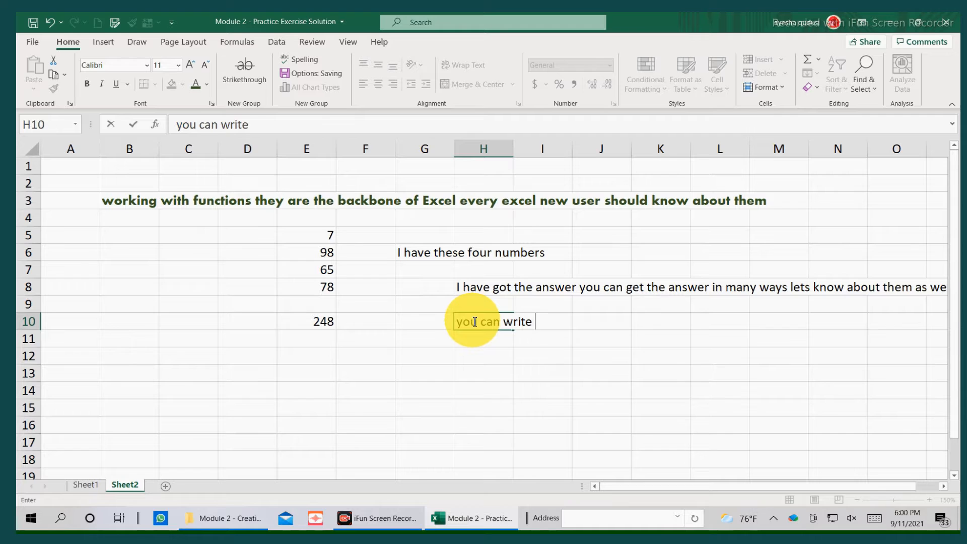
text(your fo)
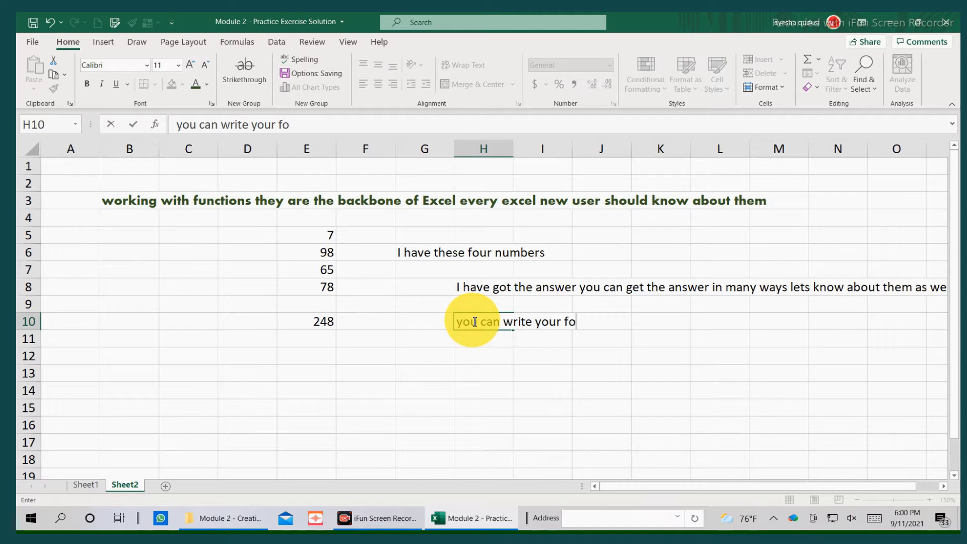
text(rmula in the f)
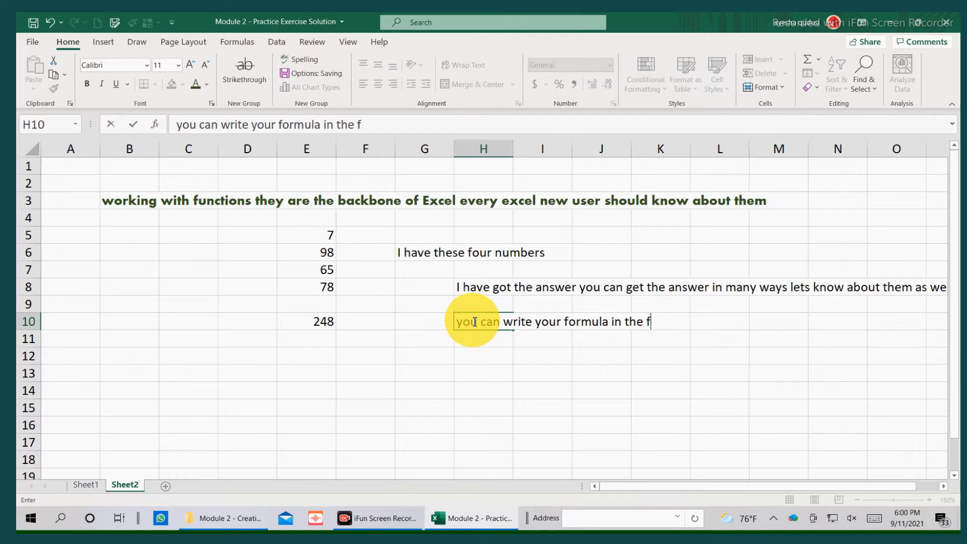
text(ormula bar)
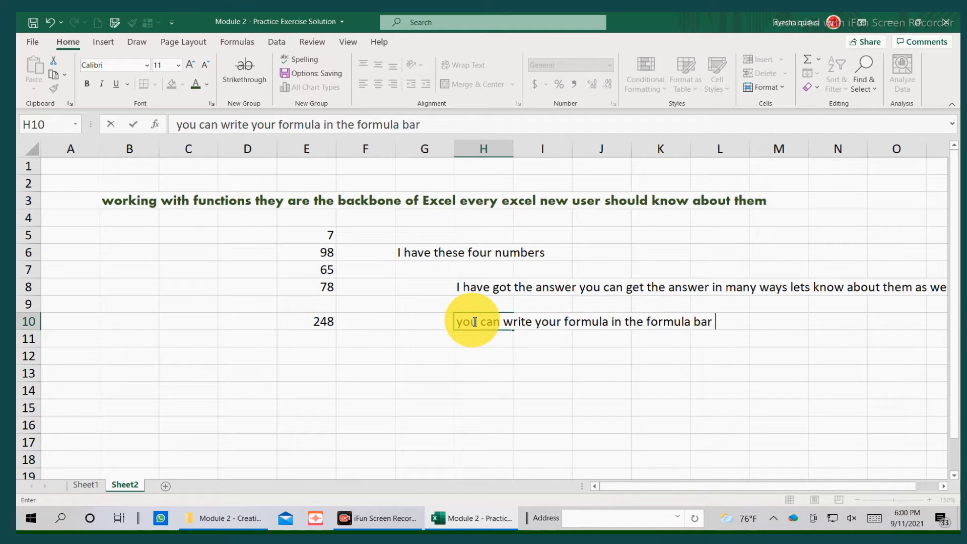
text( as well and y)
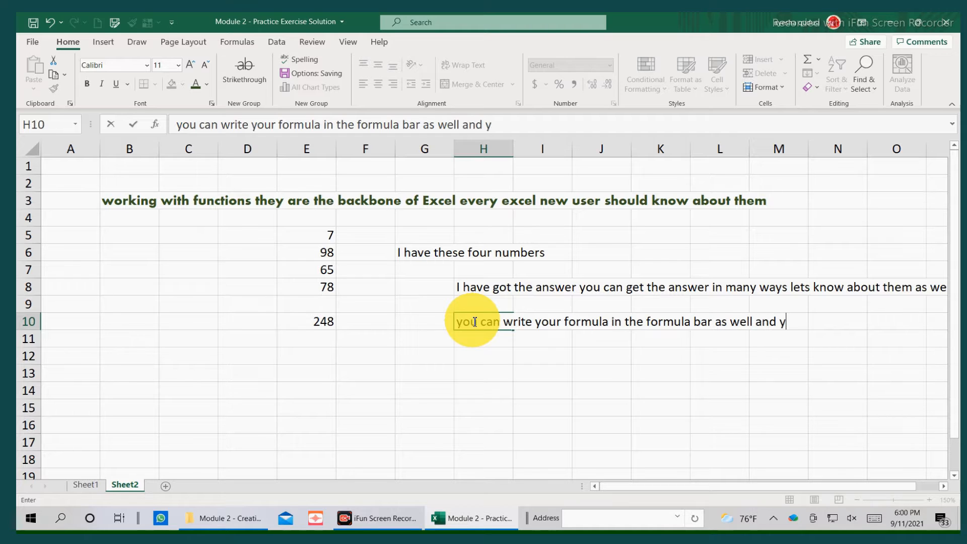
text(ou can edit )
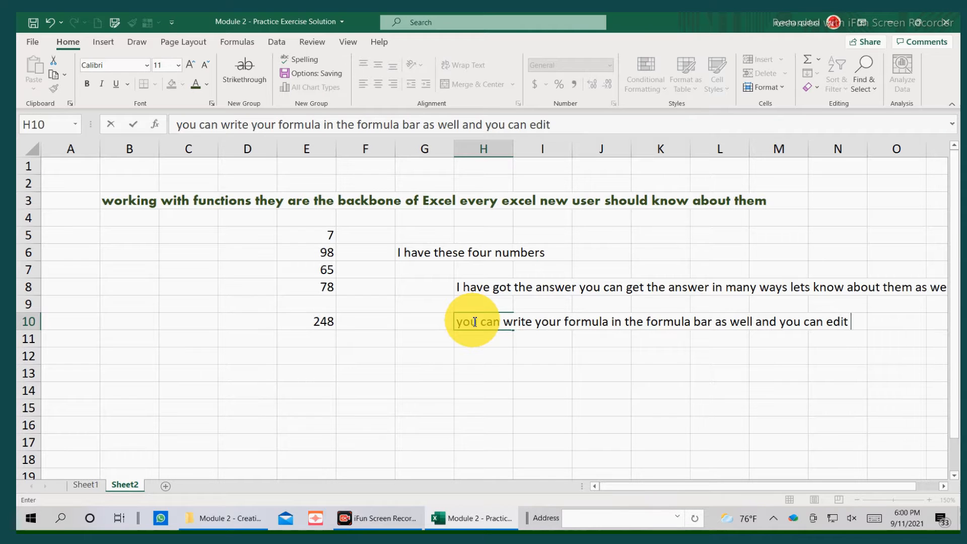
text(the formula)
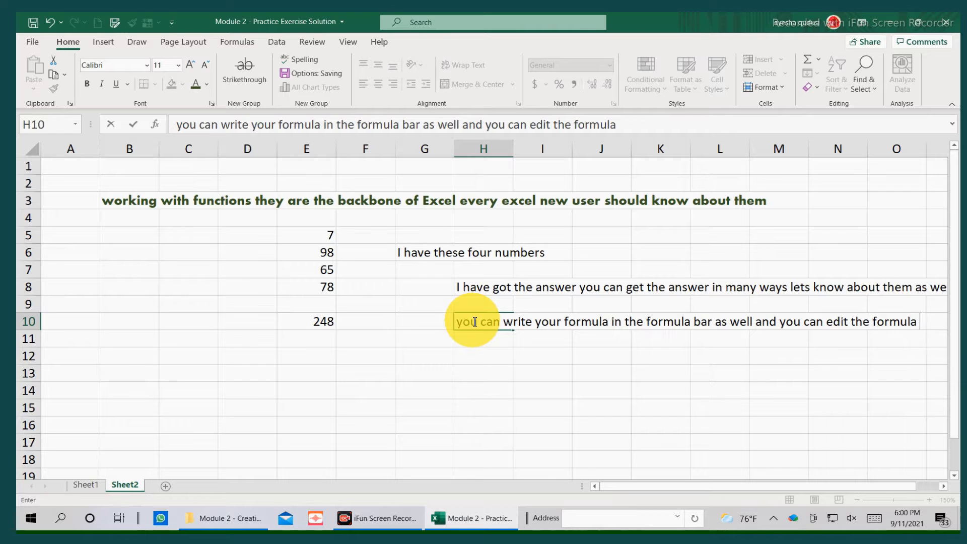
text( in the )
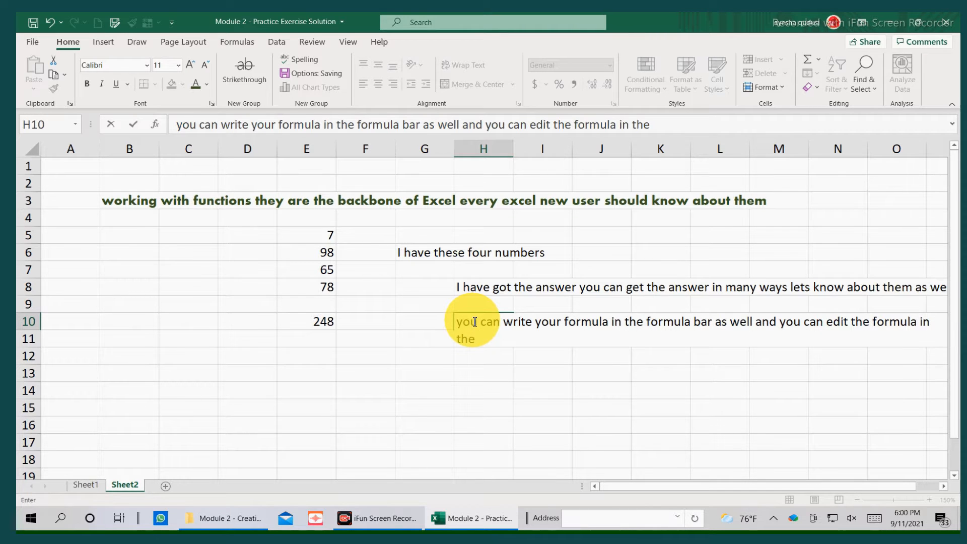
text(formula )
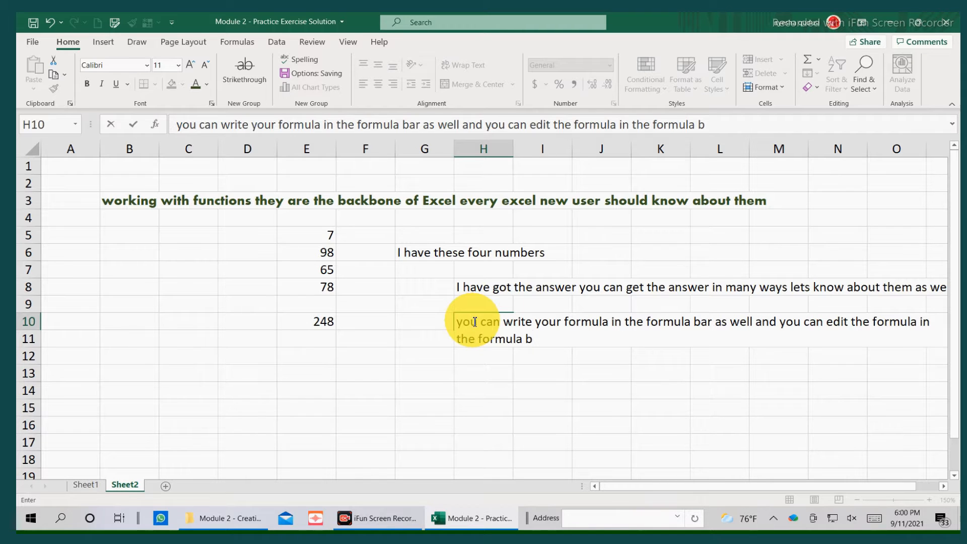
text(bar as we)
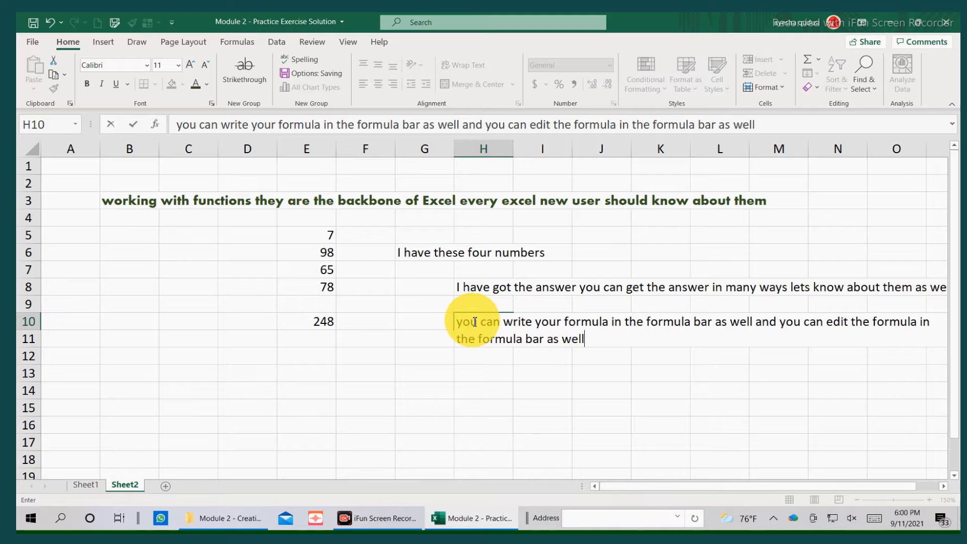
text(ll)
click(600, 409)
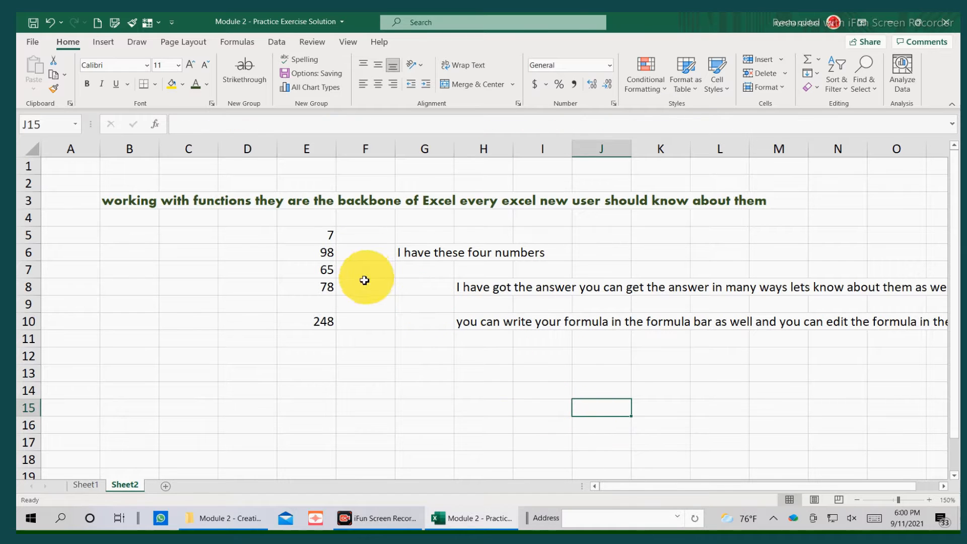
click(353, 322)
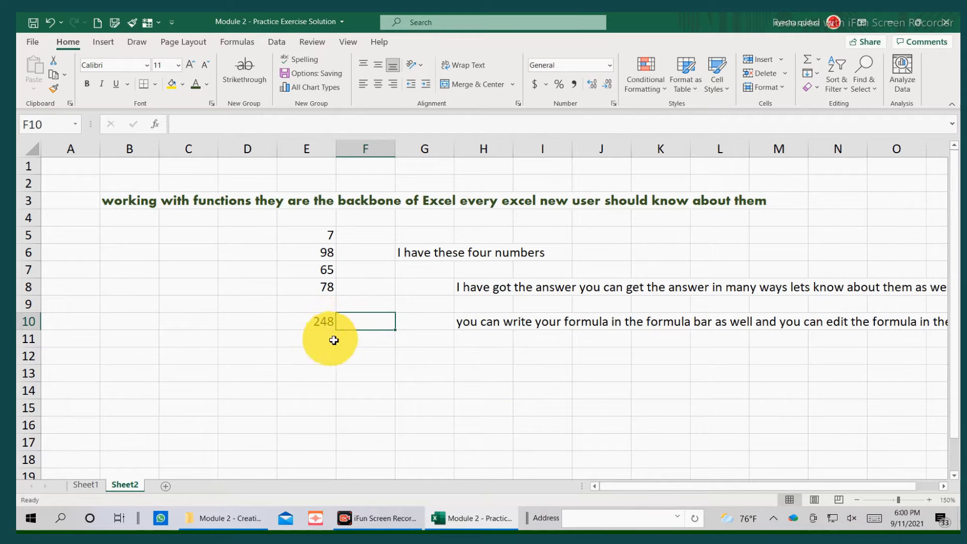
Enter a second set of numbers, 8, 9, 5 and 47, in cells D5 to D8
click(353, 234)
click(239, 237)
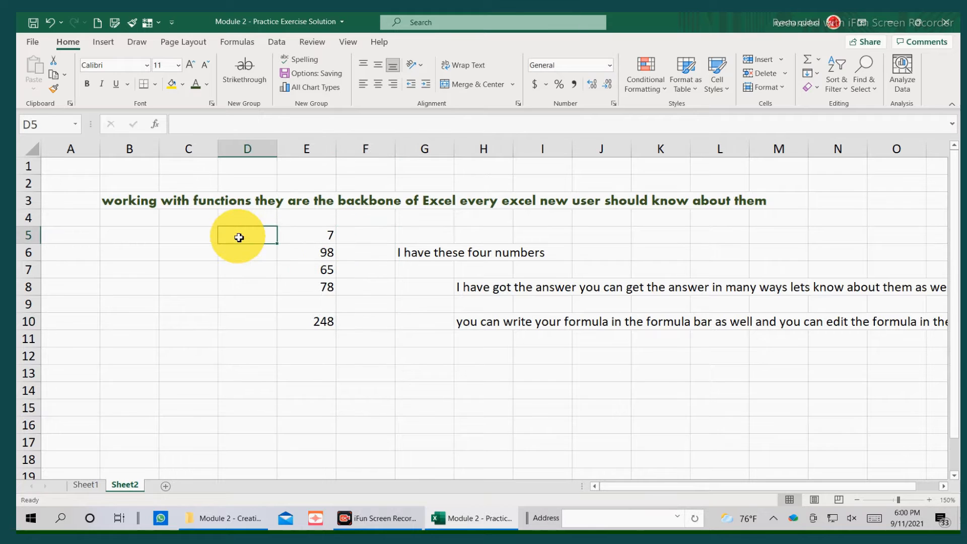
text(8)
click(241, 251)
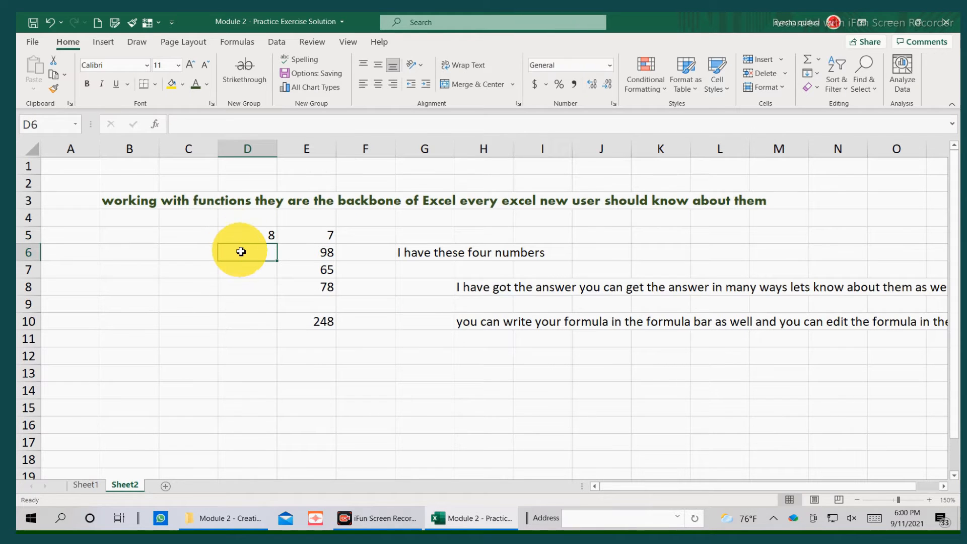
text(9)
key(Return)
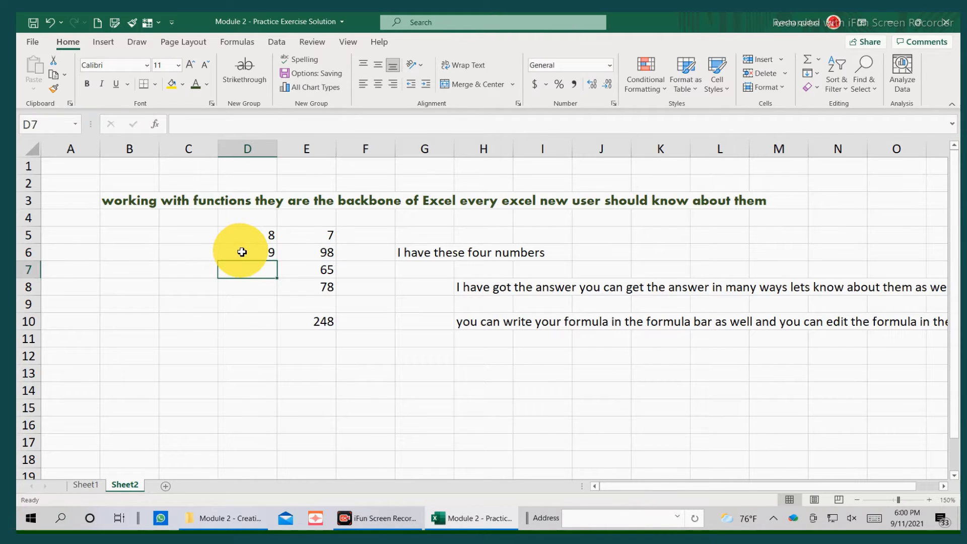
text(5)
key(Return)
text(47)
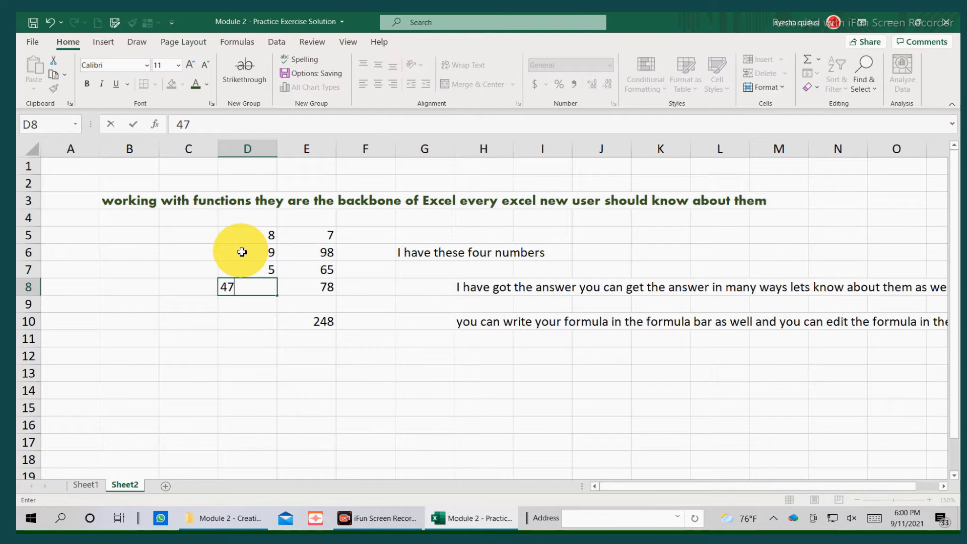
click(278, 340)
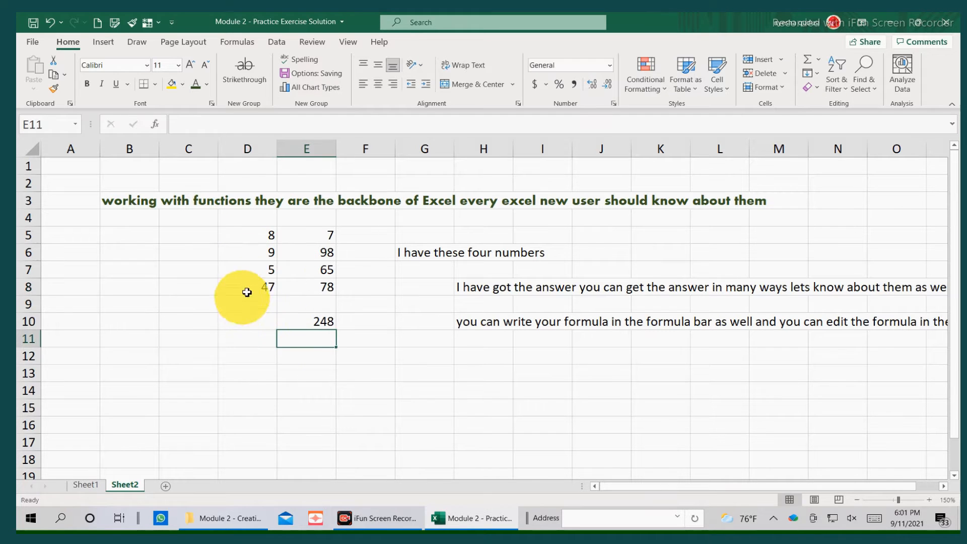
Total the new numbers in cell D10 with the formula =SUM(D5,D6,D7,D8), and reselect the cell to review its formula
click(242, 322)
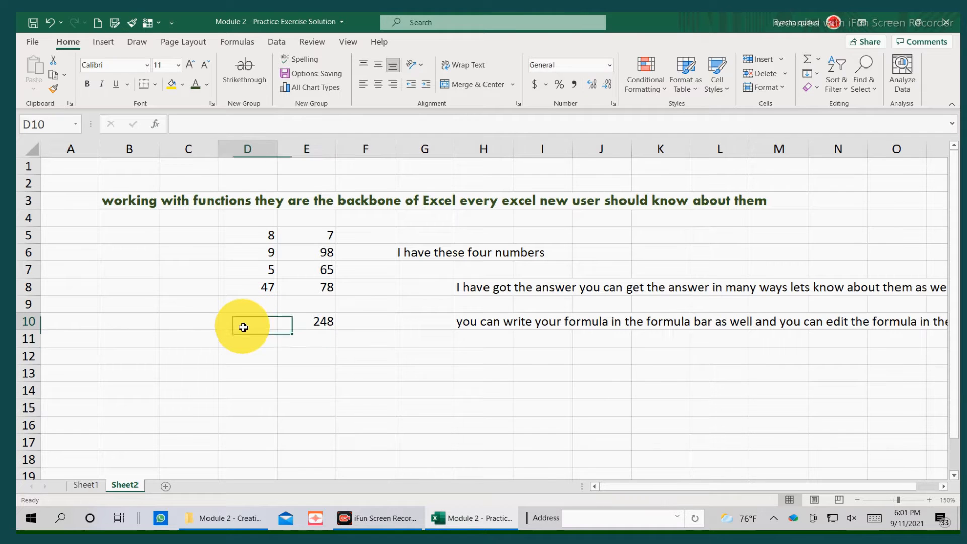
click(209, 125)
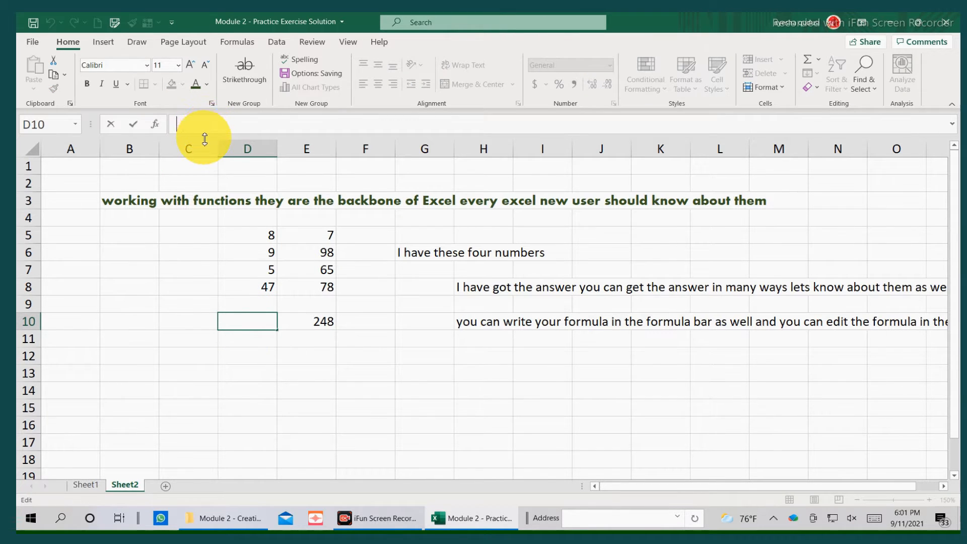
text(=)
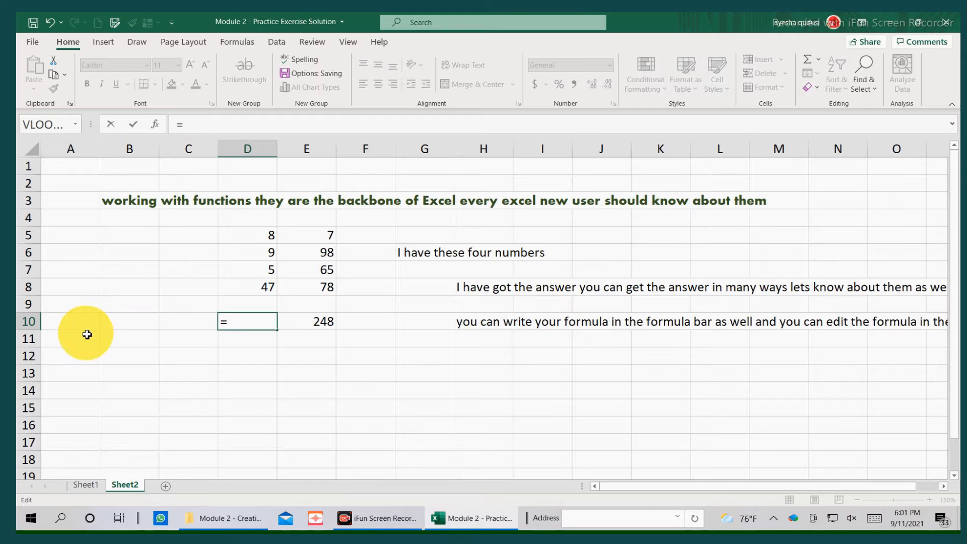
text(su)
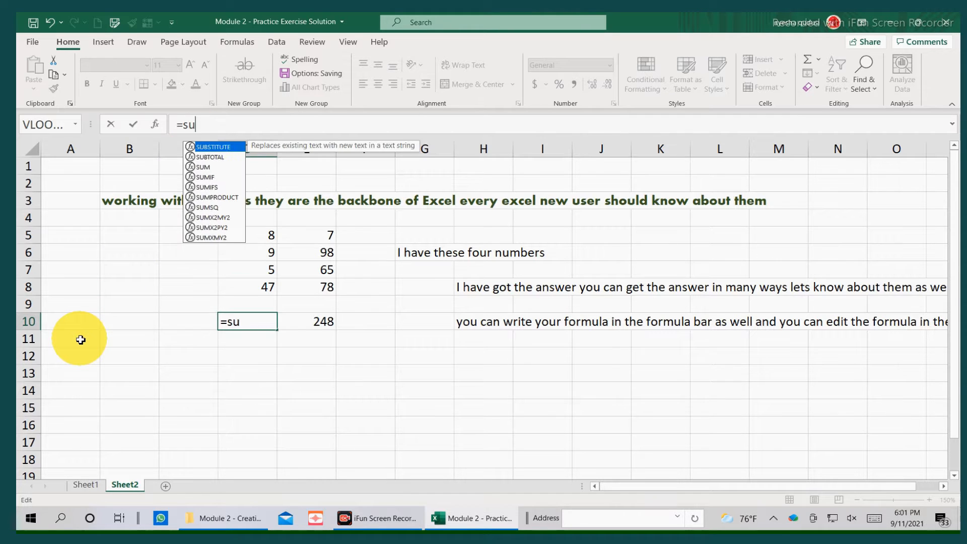
click(209, 166)
double_click(209, 166)
click(267, 237)
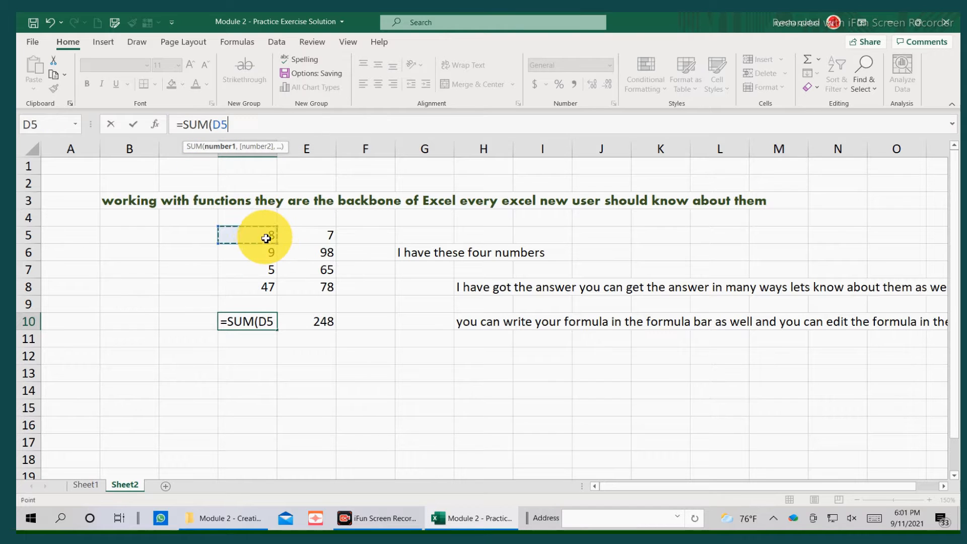
text(,)
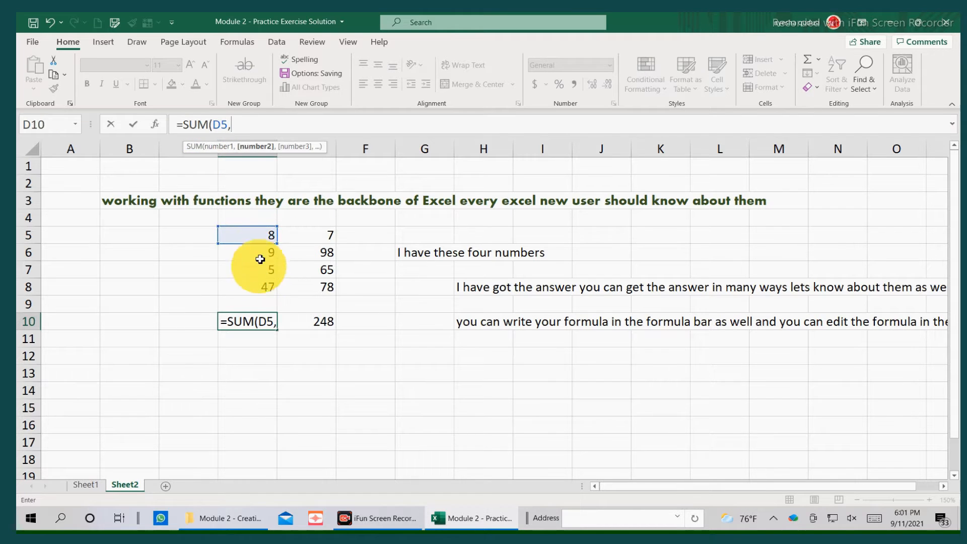
click(260, 253)
text(,)
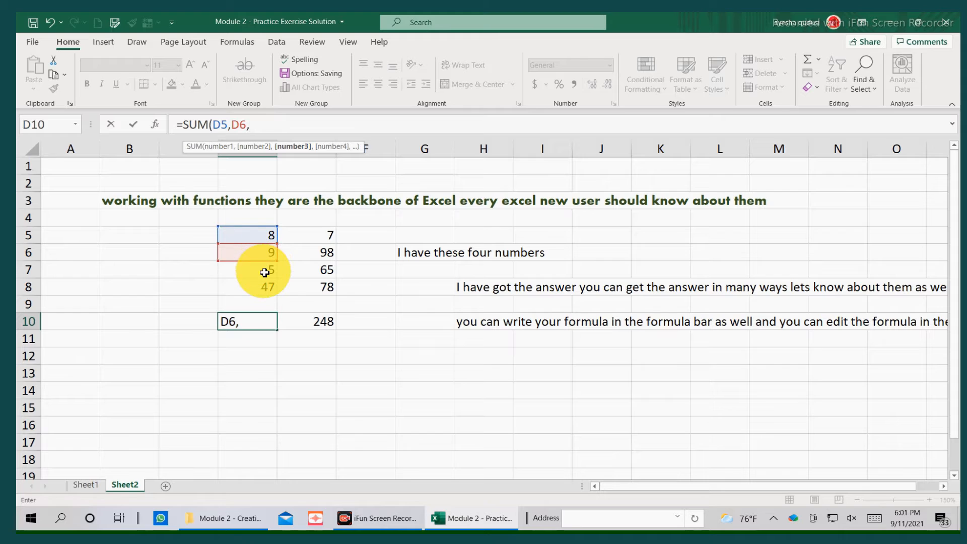
click(265, 273)
text(,)
click(266, 287)
text(,)
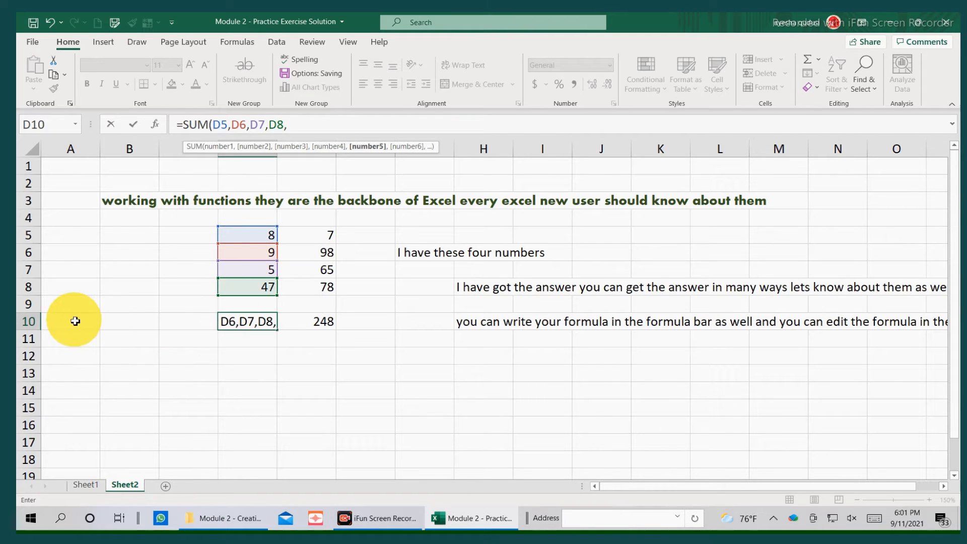
key(BackSpace)
text())
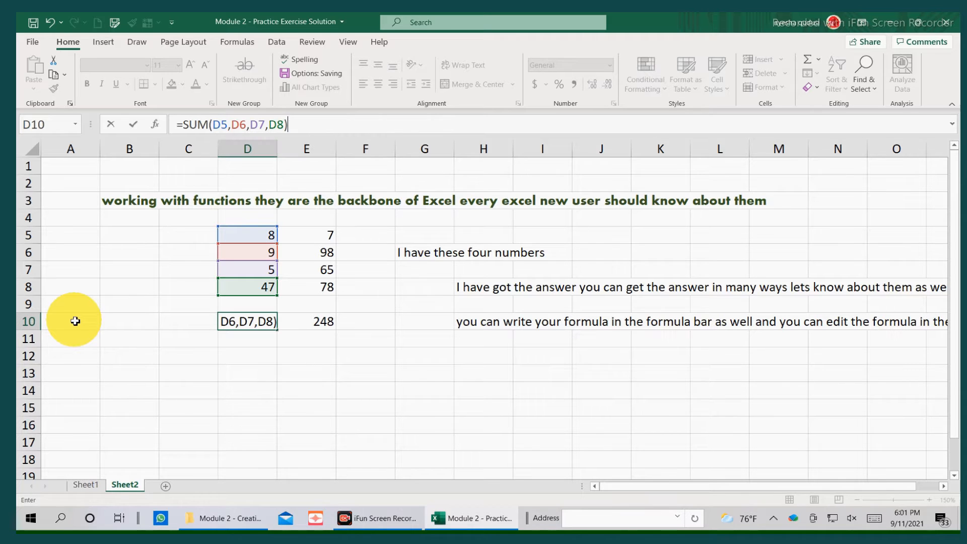
key(Return)
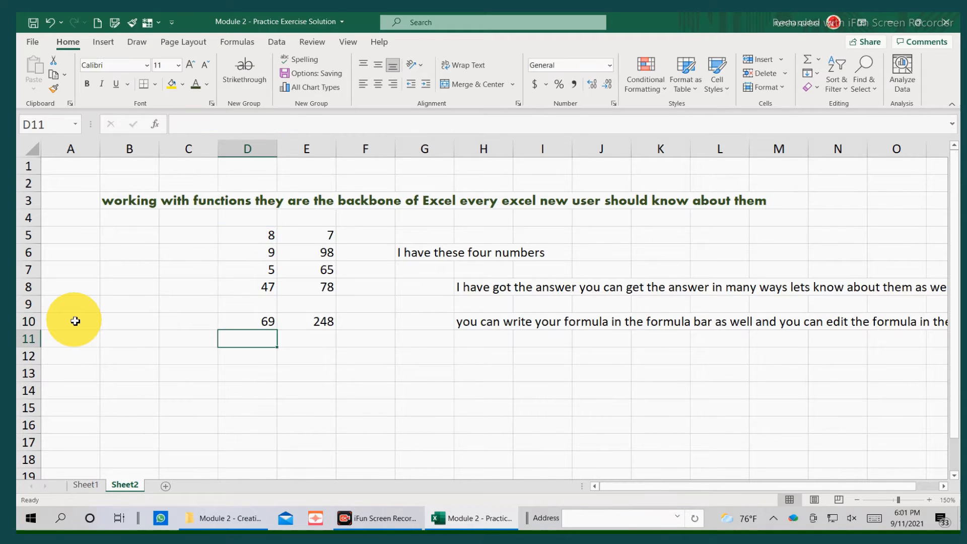
click(241, 407)
click(245, 320)
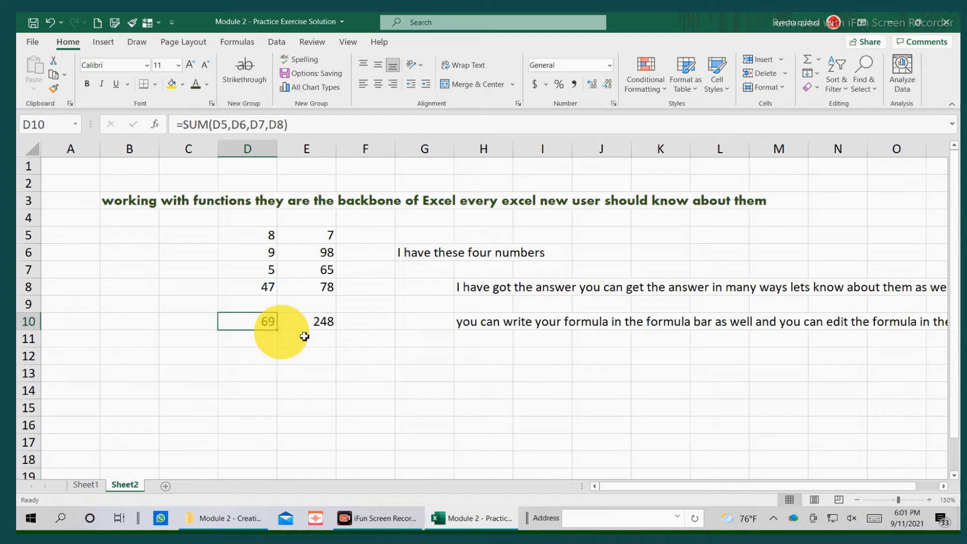
Enter in H12 the note "you see the second way of writing your formula"
click(495, 342)
click(501, 362)
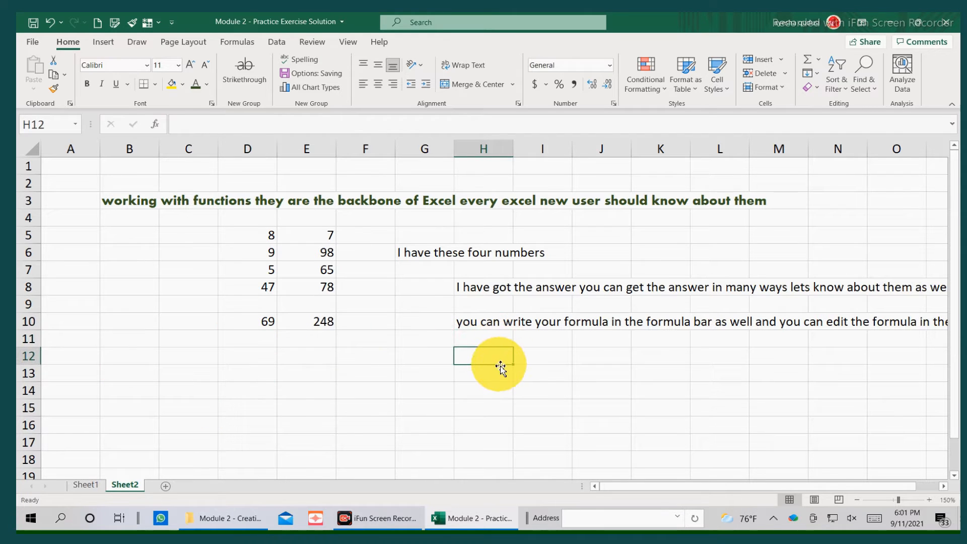
text(you s)
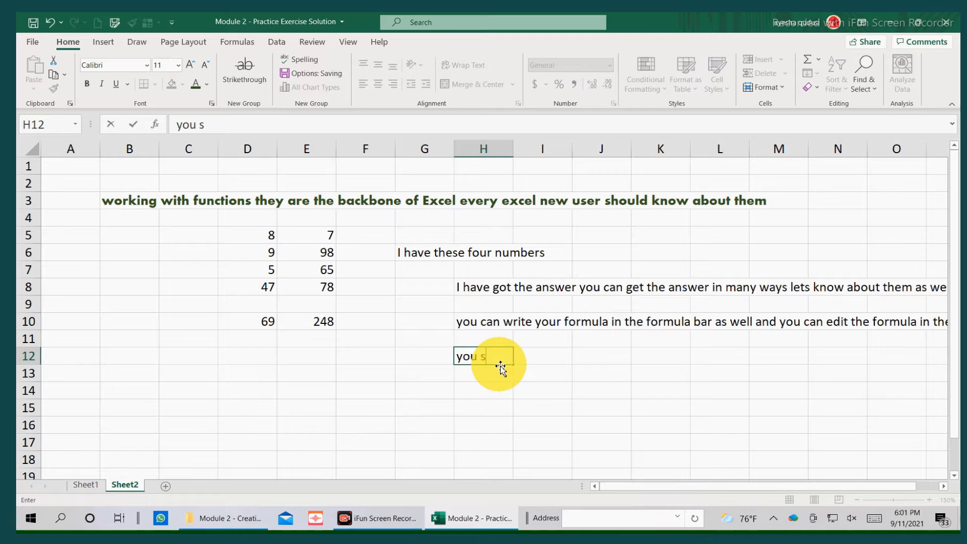
text(ee the se)
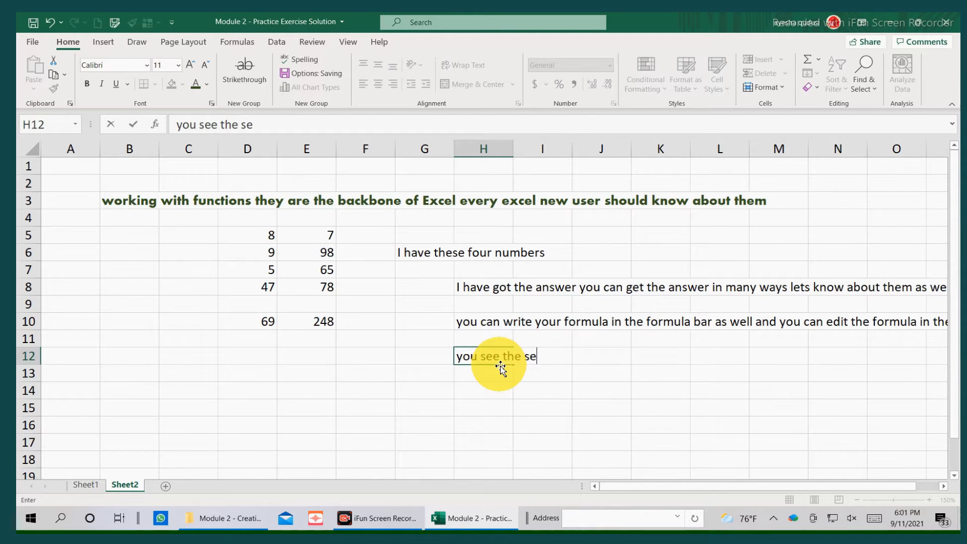
text(cond way of )
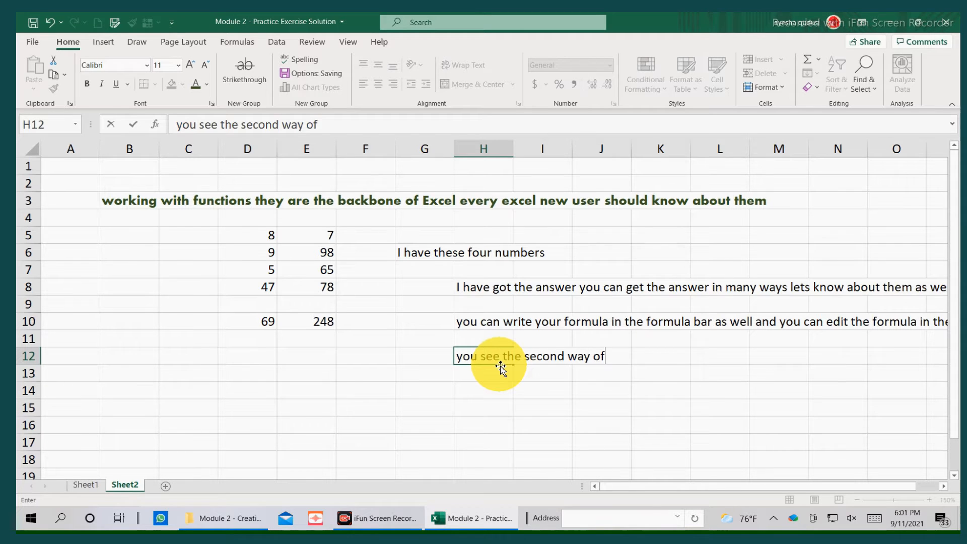
text(writing you)
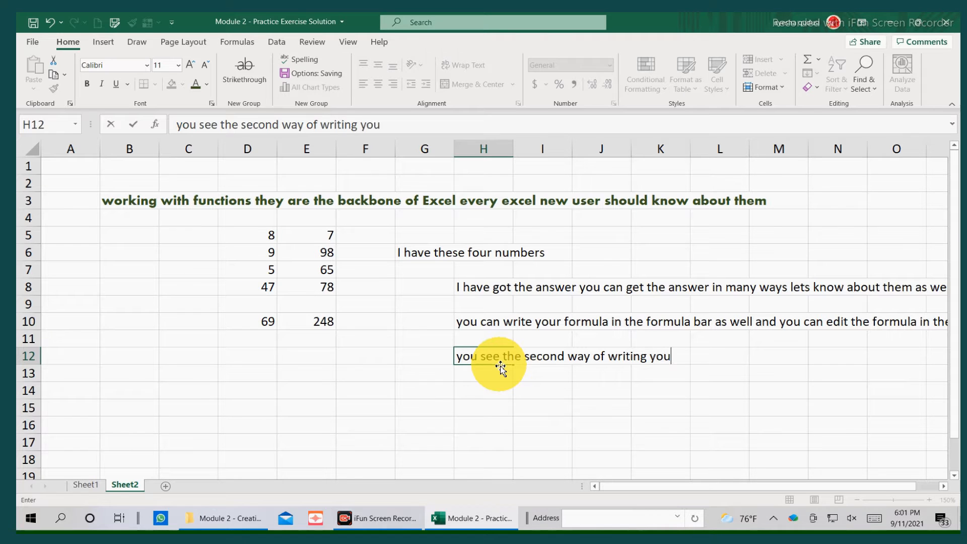
text(r formula)
click(468, 423)
Enter the text "now another step" in cell I13
click(528, 373)
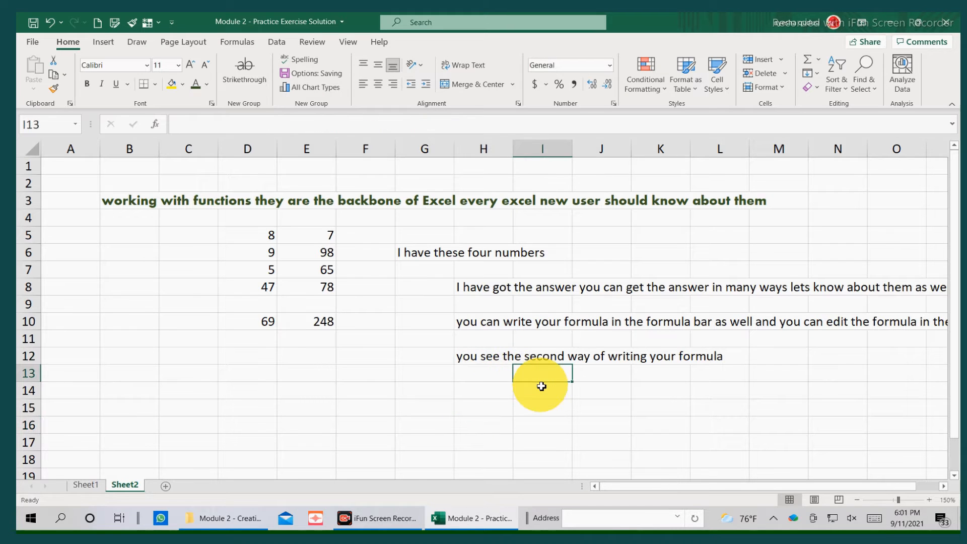
text(now )
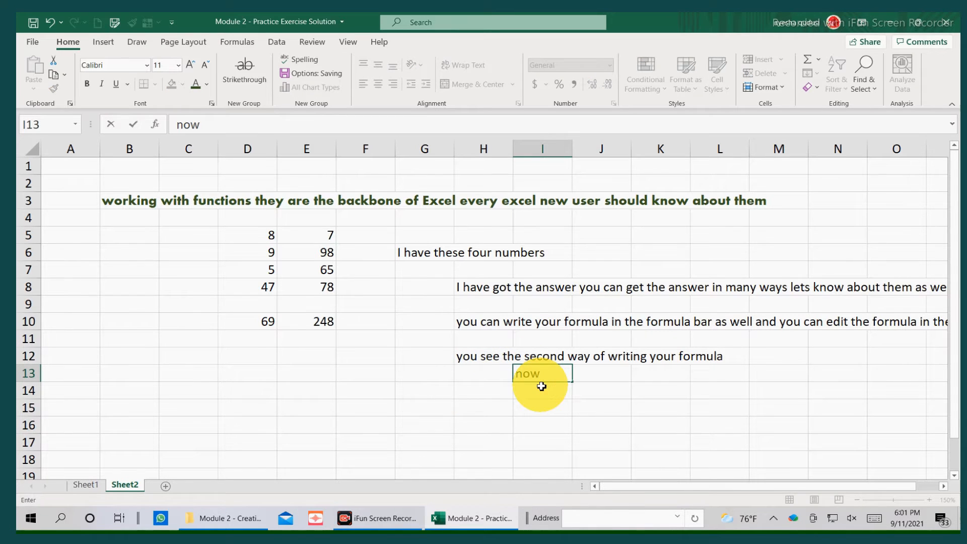
text(another)
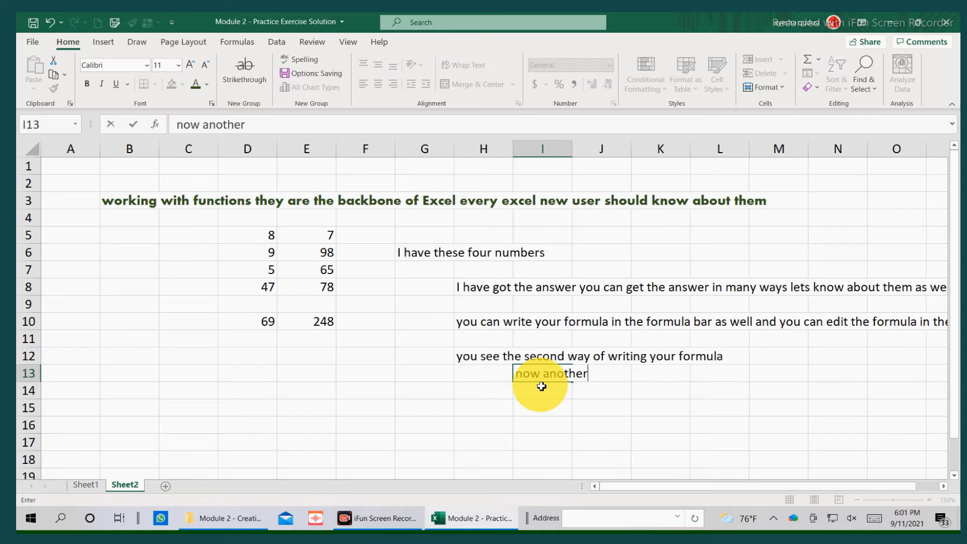
text( step)
click(598, 404)
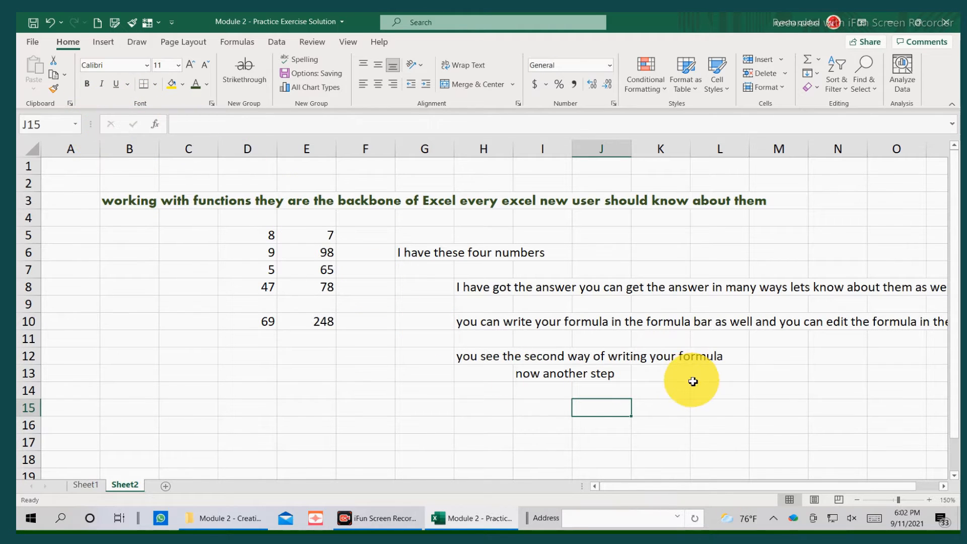
Enter the question "what does this correct sign means" in cell K13
drag(672, 375, 696, 371)
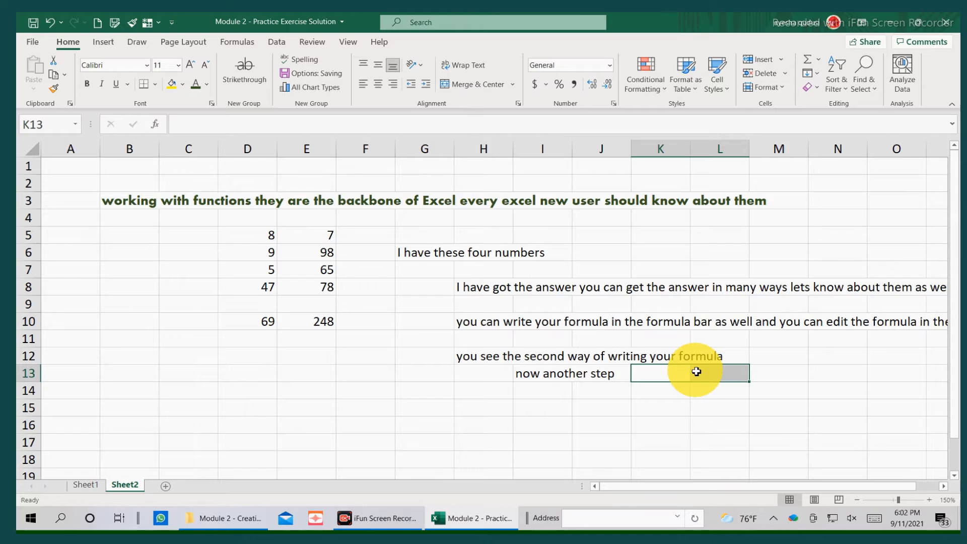
text(what )
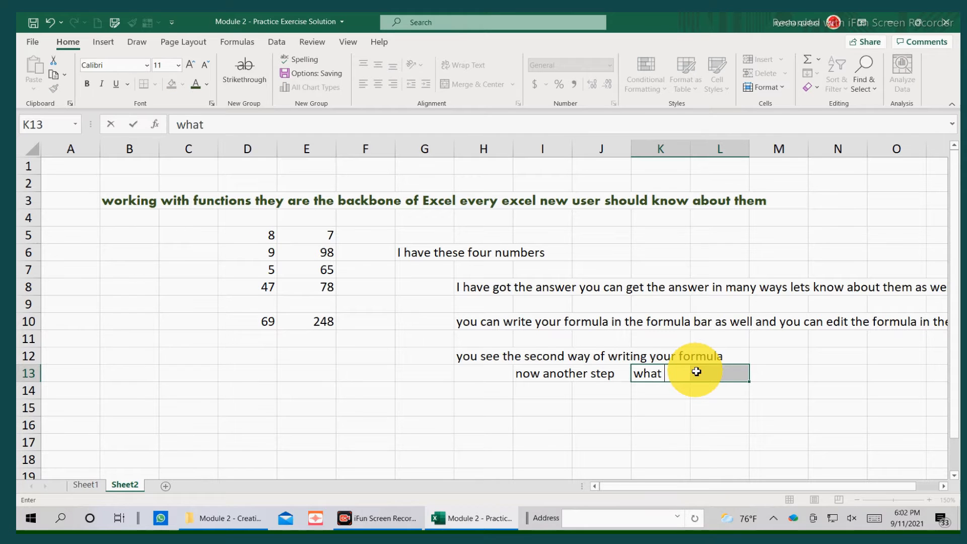
text(does th)
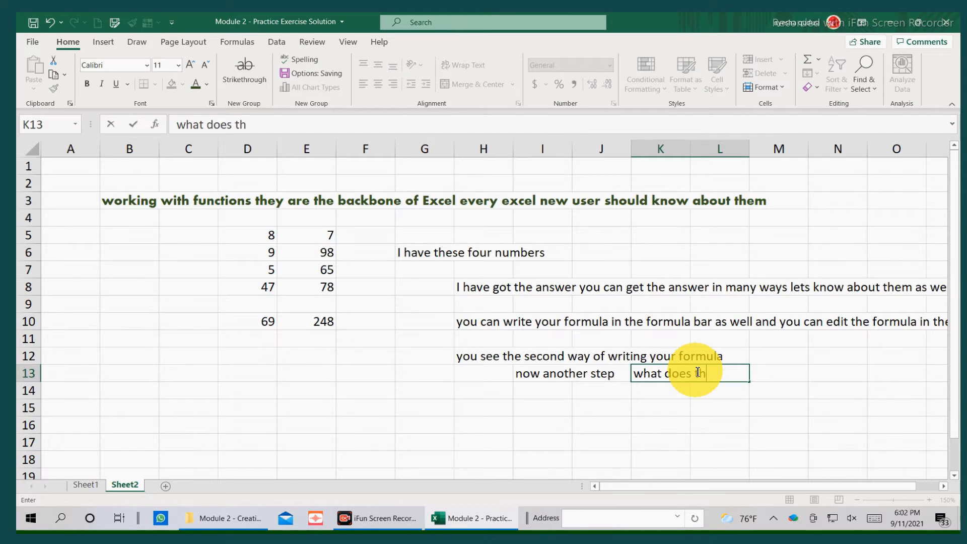
text(is)
text(correct si)
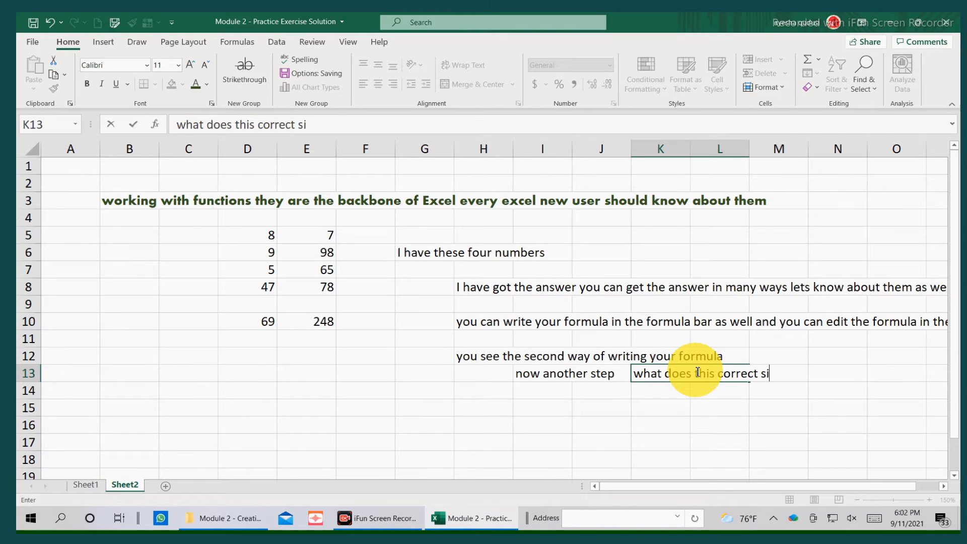
text(gn men)
key(BackSpace)
text(an)
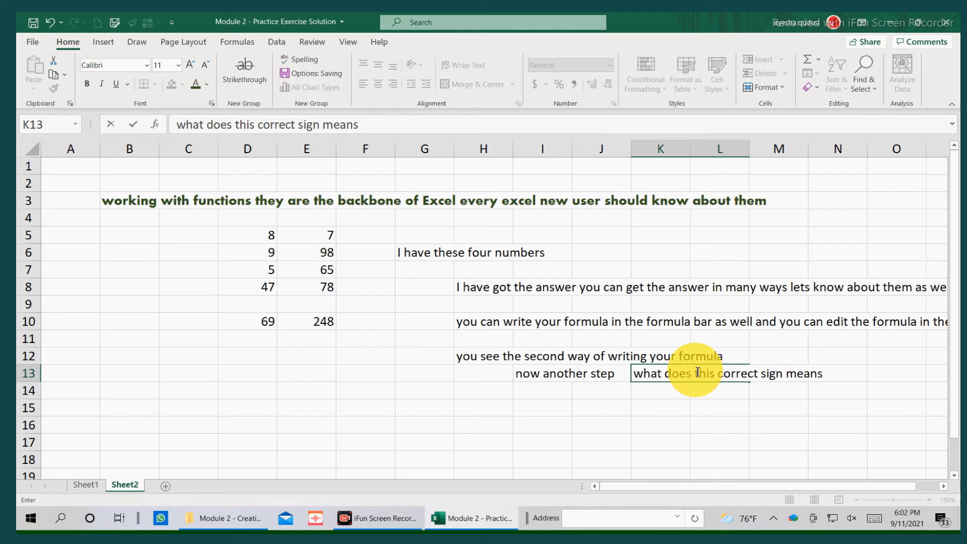
text(s)
click(528, 388)
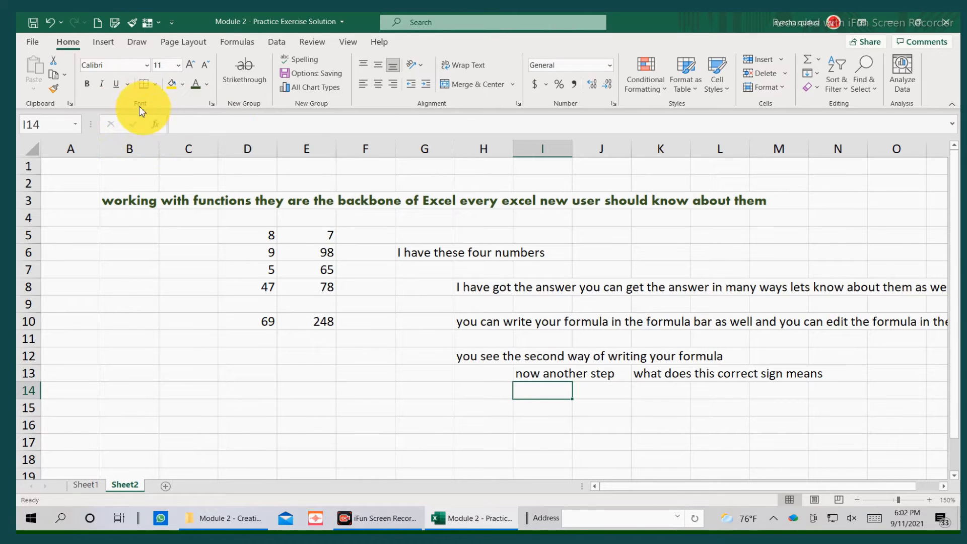
Enter in K14 the note "you can use this sign instead of pressing the enter in the key board after completing tye formula"
click(657, 392)
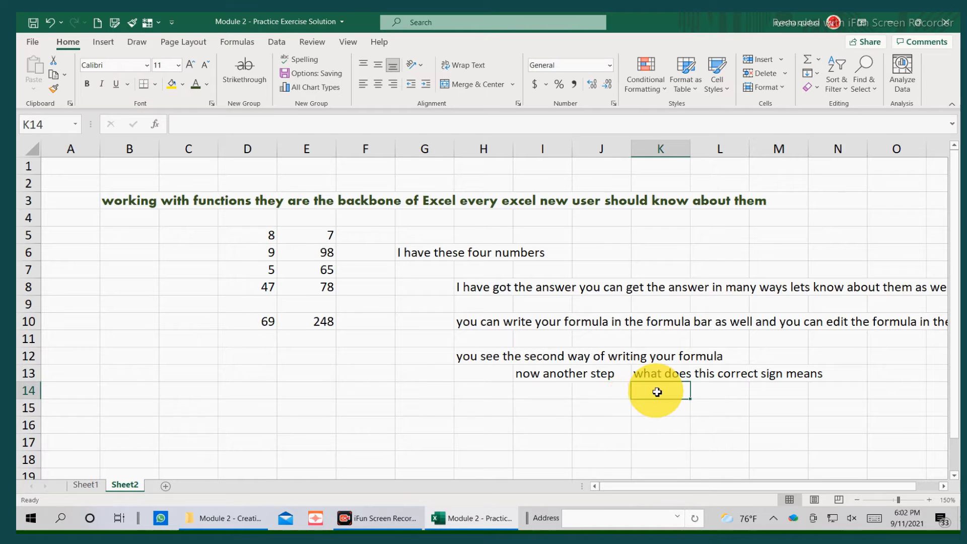
text(you)
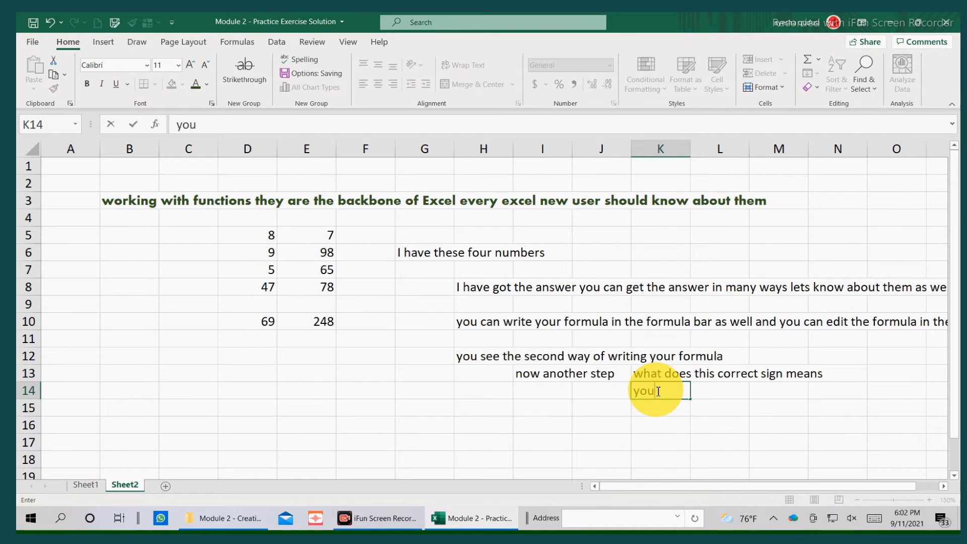
text( can us)
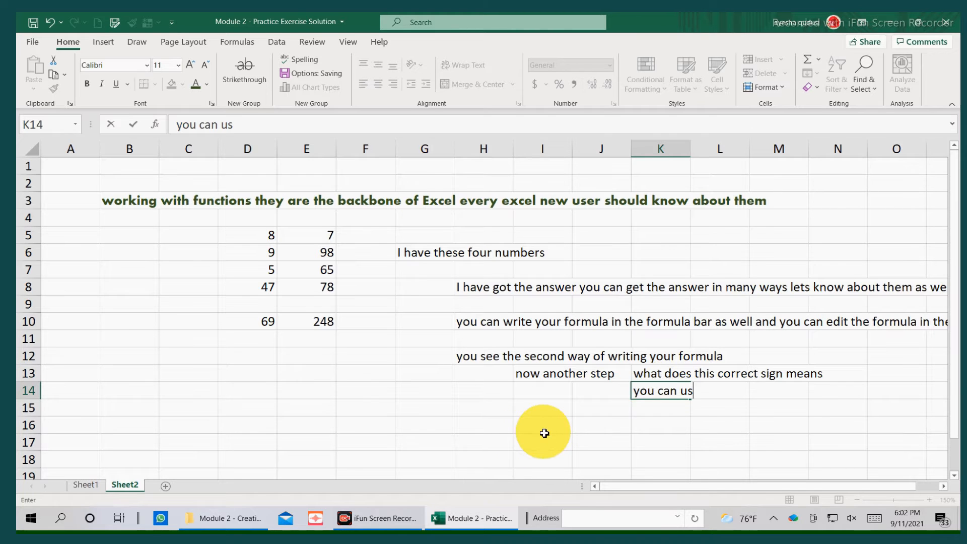
text(e this sing)
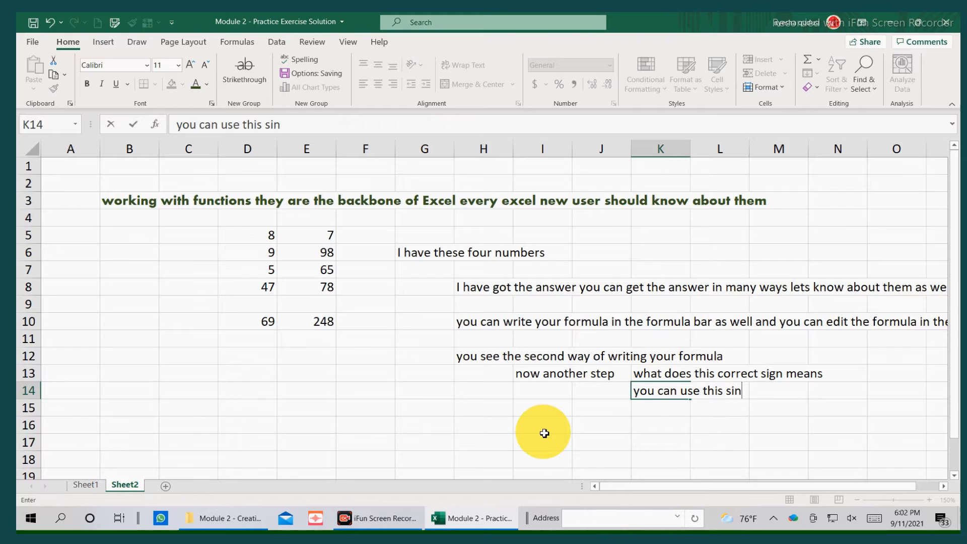
key(BackSpace)
key(BackSpace)
text(gn instead of )
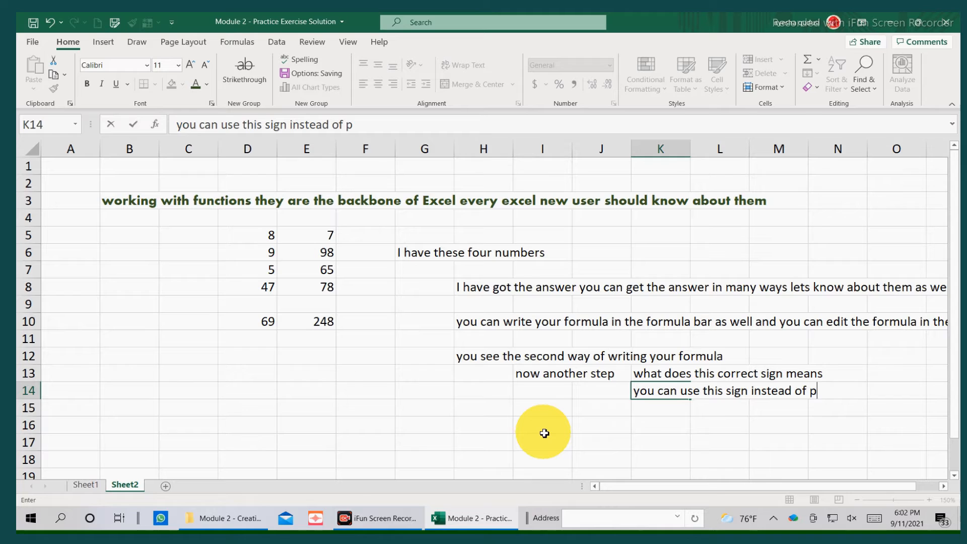
text(pressing )
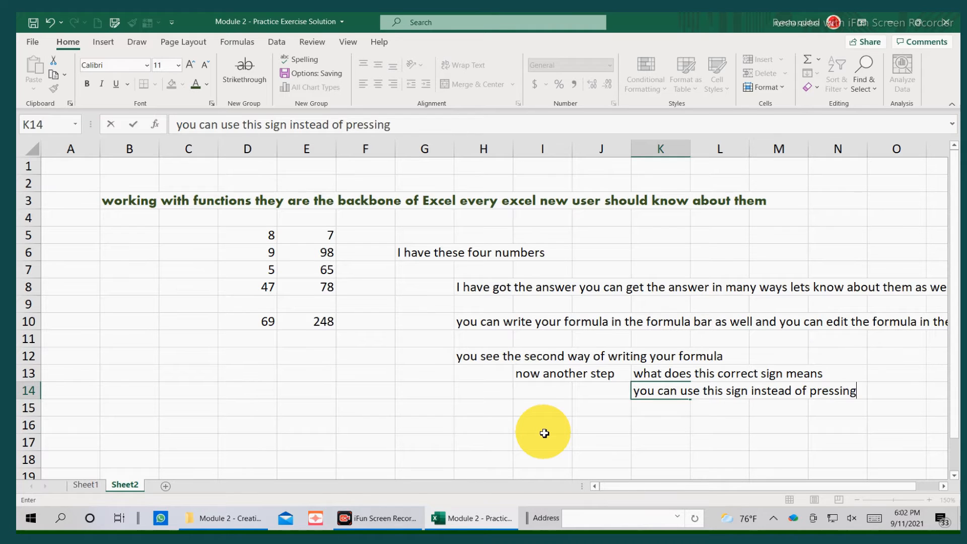
text(the enter in )
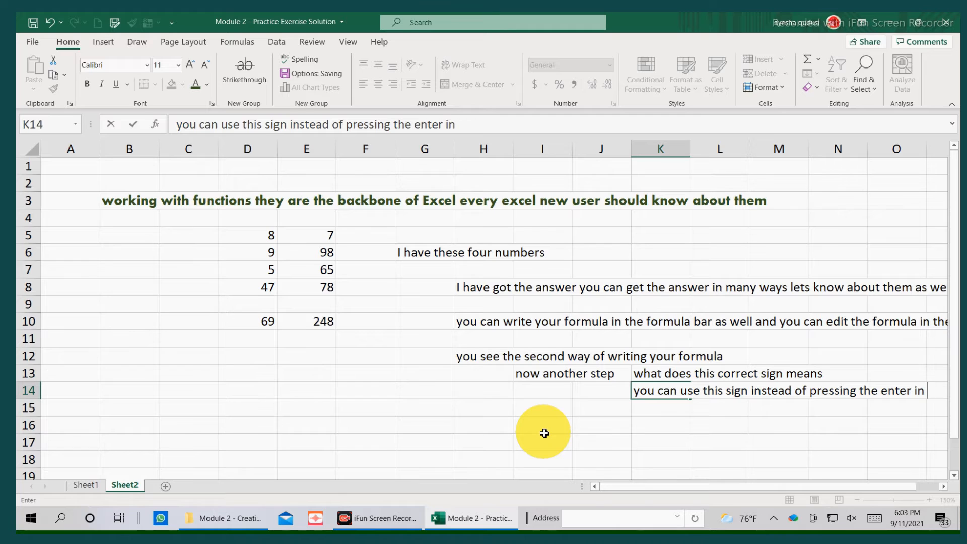
text(the k)
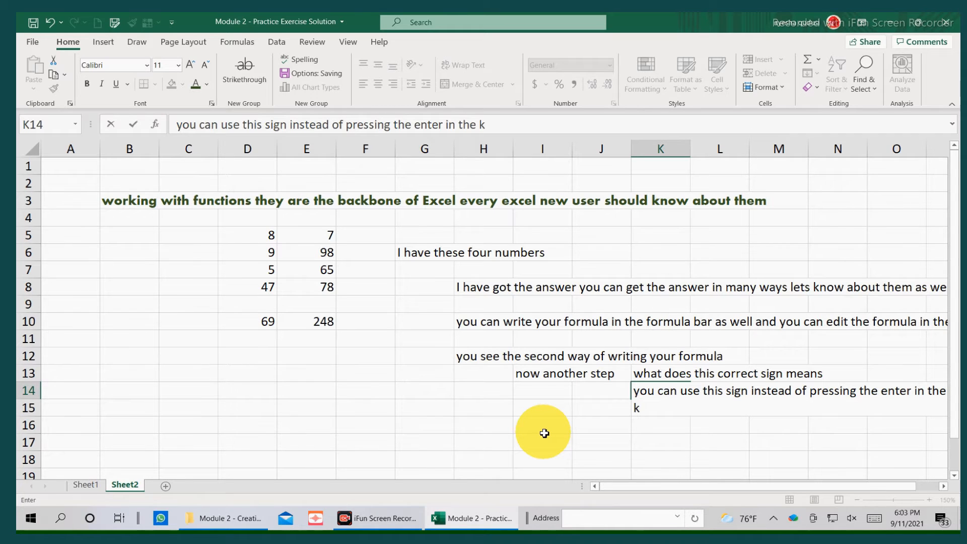
text(ey board a)
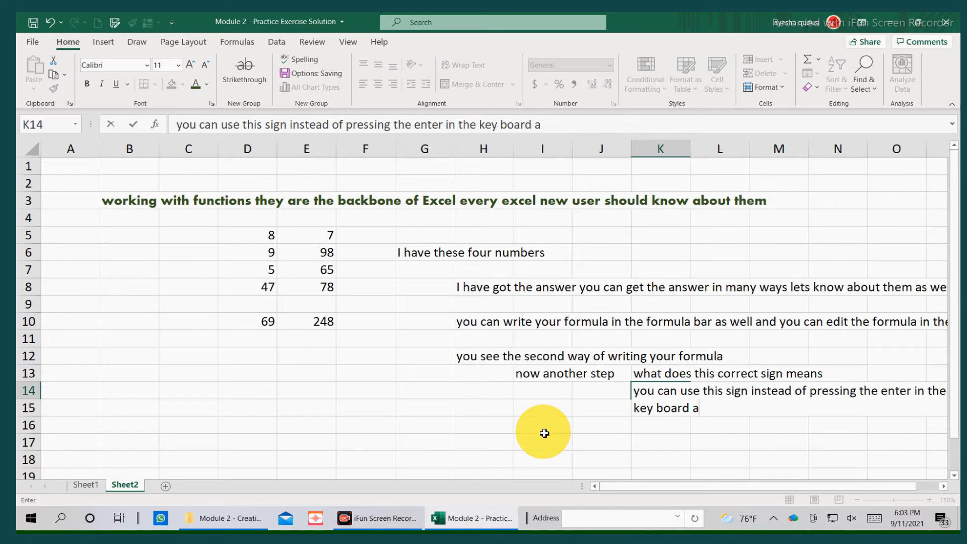
text(t)
key(BackSpace)
text(gy)
key(BackSpace)
key(BackSpace)
text(fter comple)
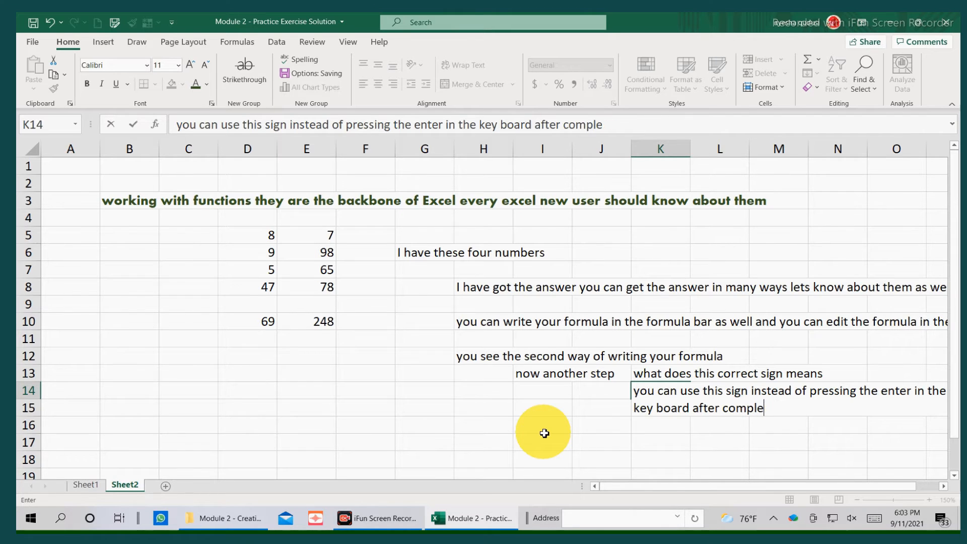
text(tting tyh)
key(BackSpace)
text(e fo)
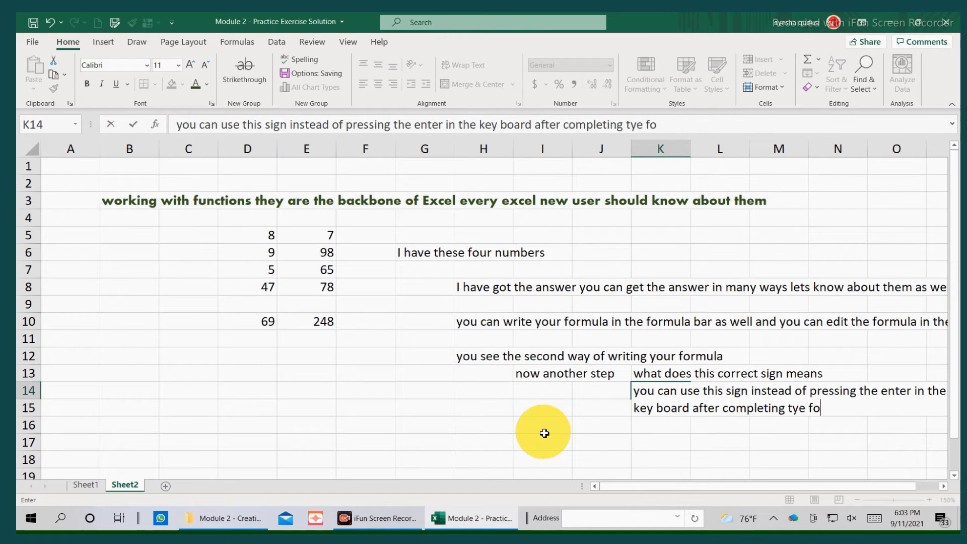
text(rmula)
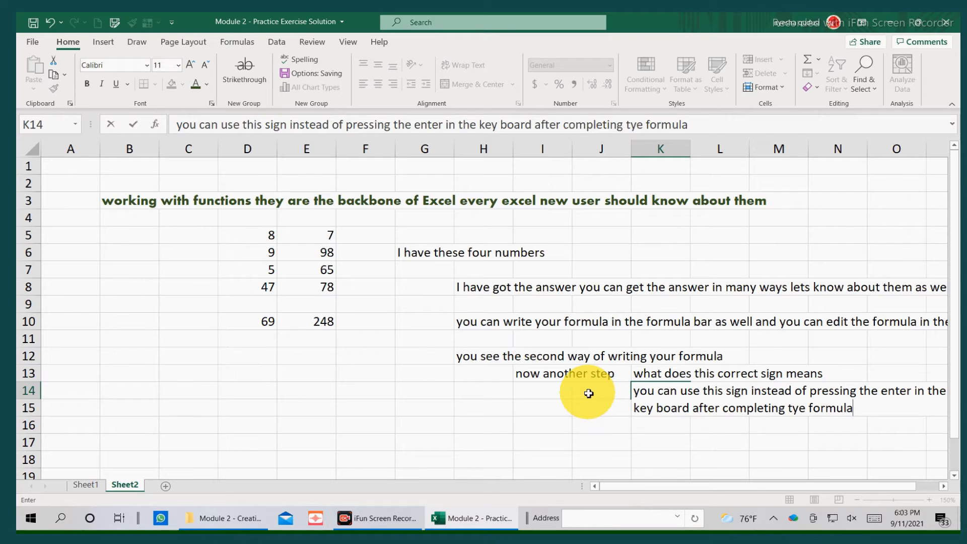
click(540, 422)
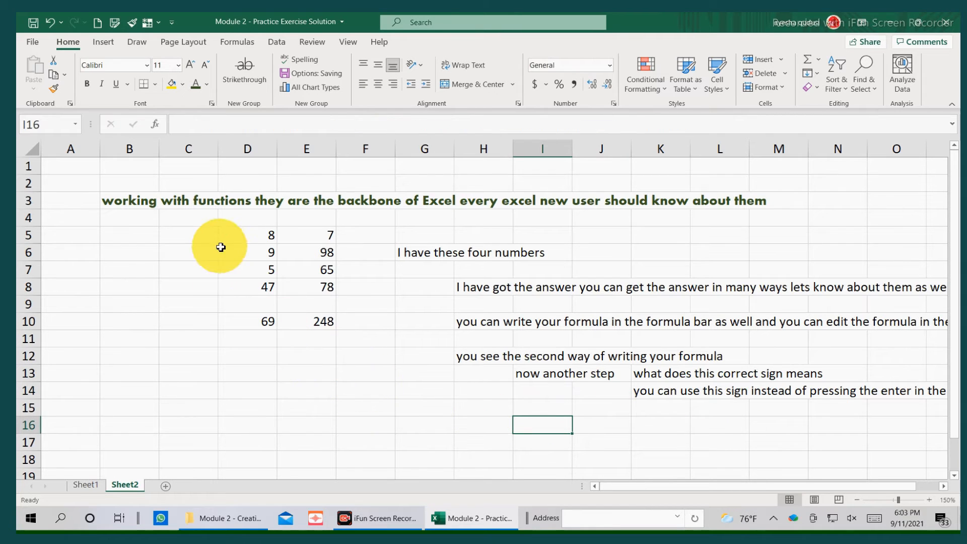
Enter a third set of numbers, 10, 65, 87 and 45, in cells C5 to C8
click(197, 238)
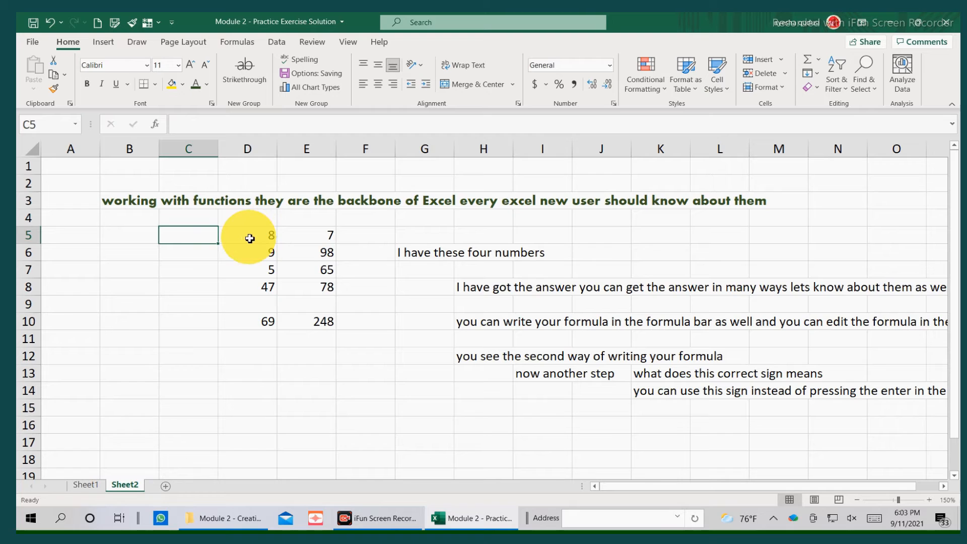
text(10)
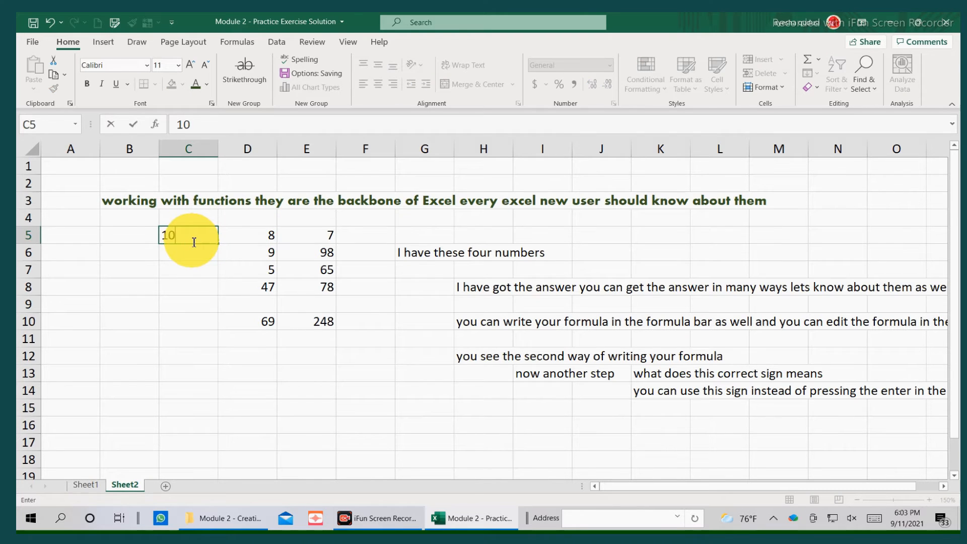
key(Return)
text(65)
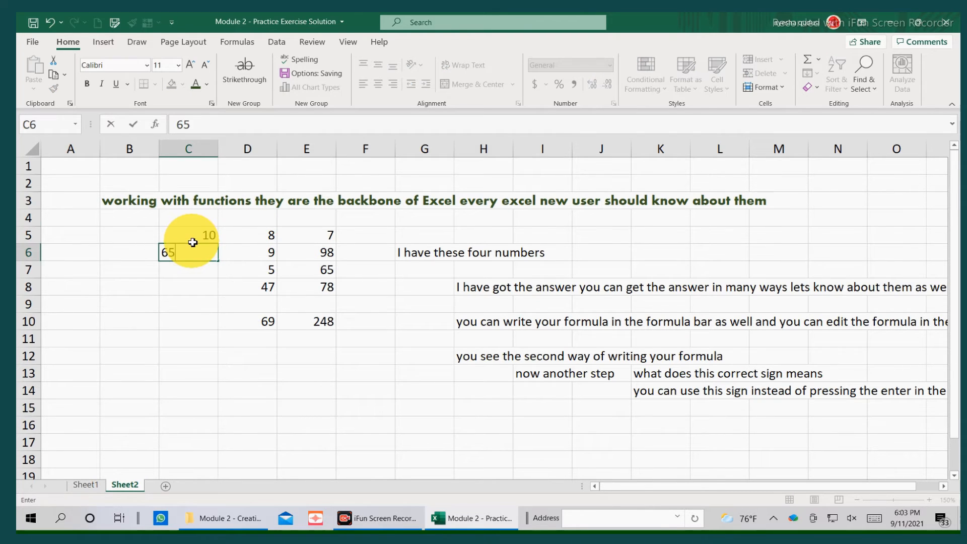
key(Return)
text(87)
key(Return)
text(45)
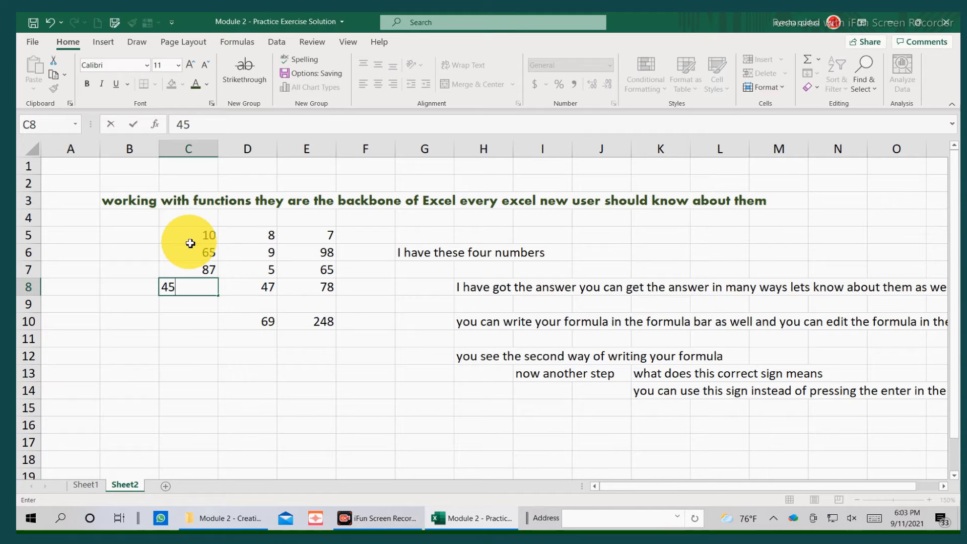
key(Return)
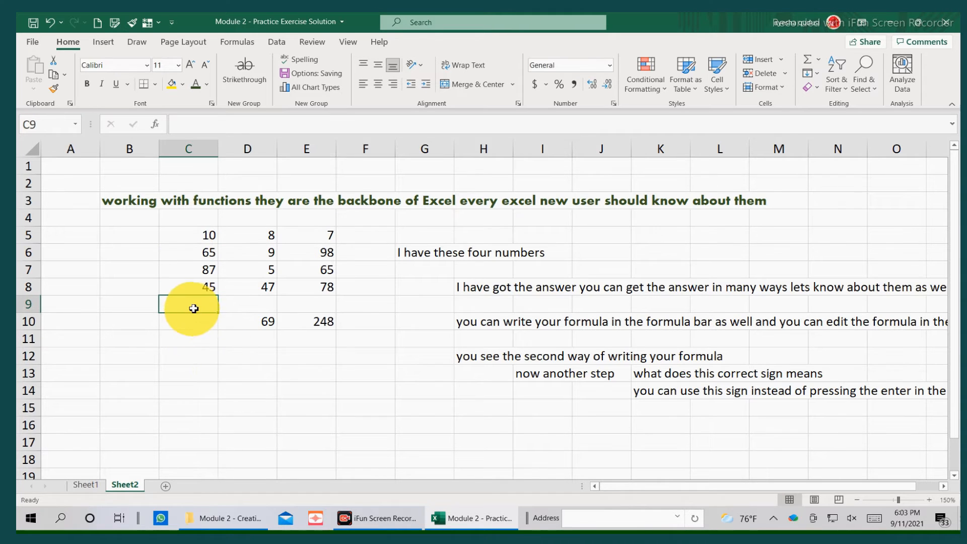
Total the third number set in C9 with the formula =SUM(C5,C6,C7,C8), and reopen the cell to review its formula
click(207, 128)
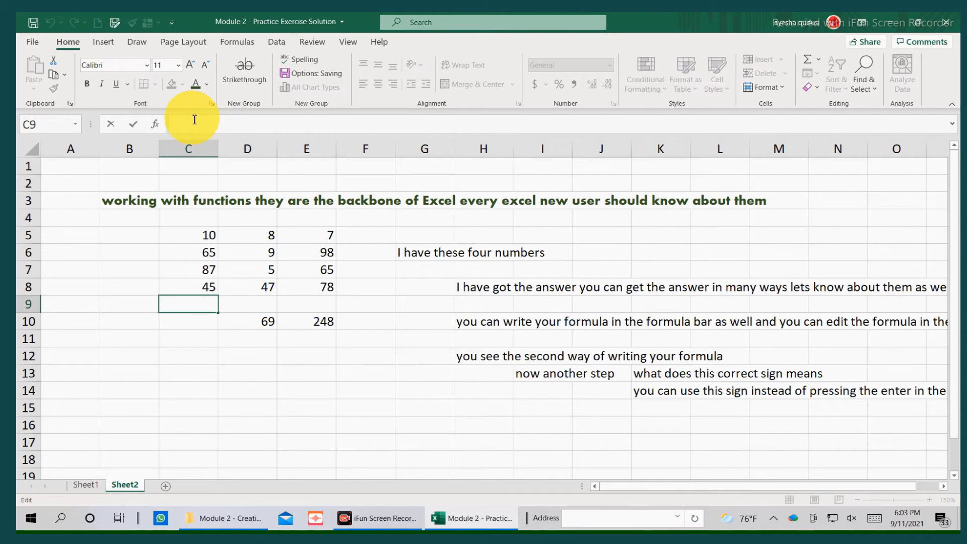
text(=su)
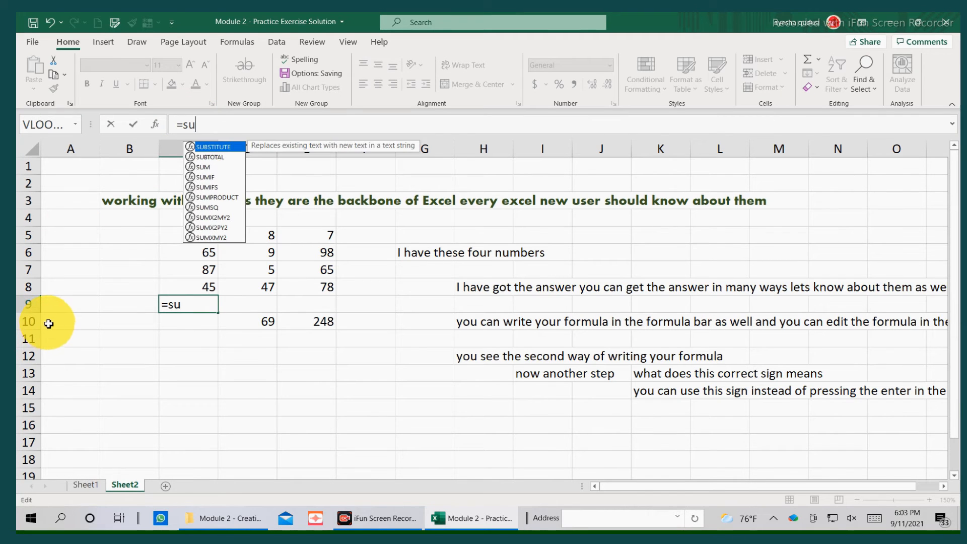
double_click(210, 168)
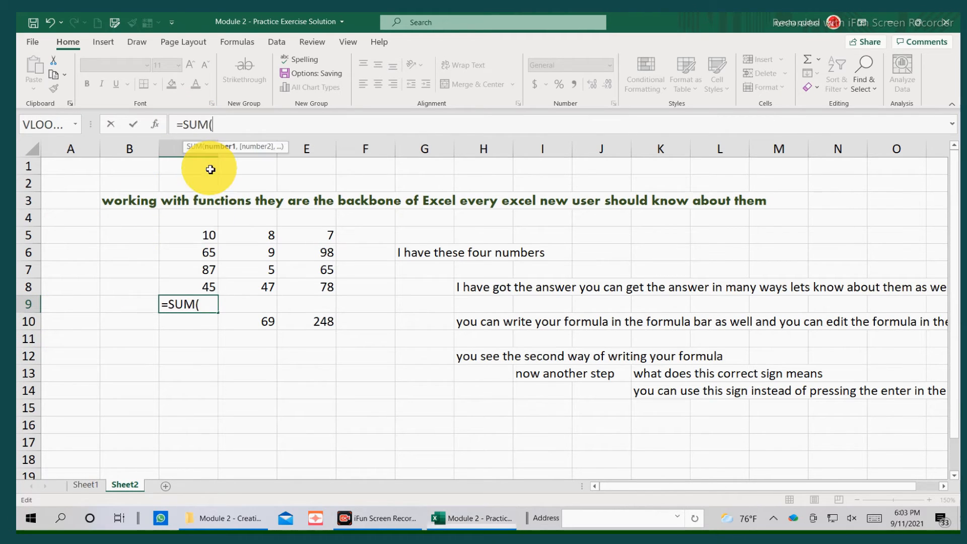
click(194, 232)
text(,)
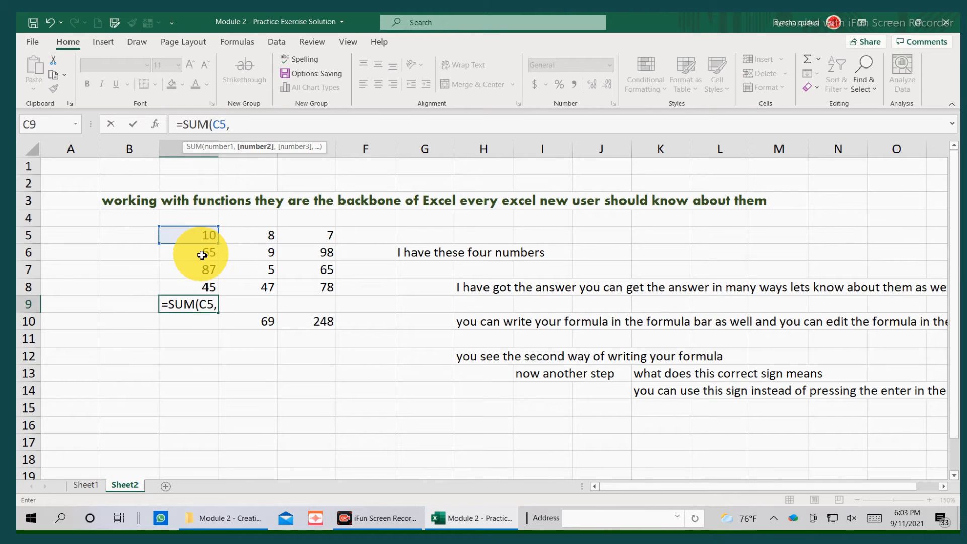
click(201, 253)
text(,)
click(202, 273)
text(,)
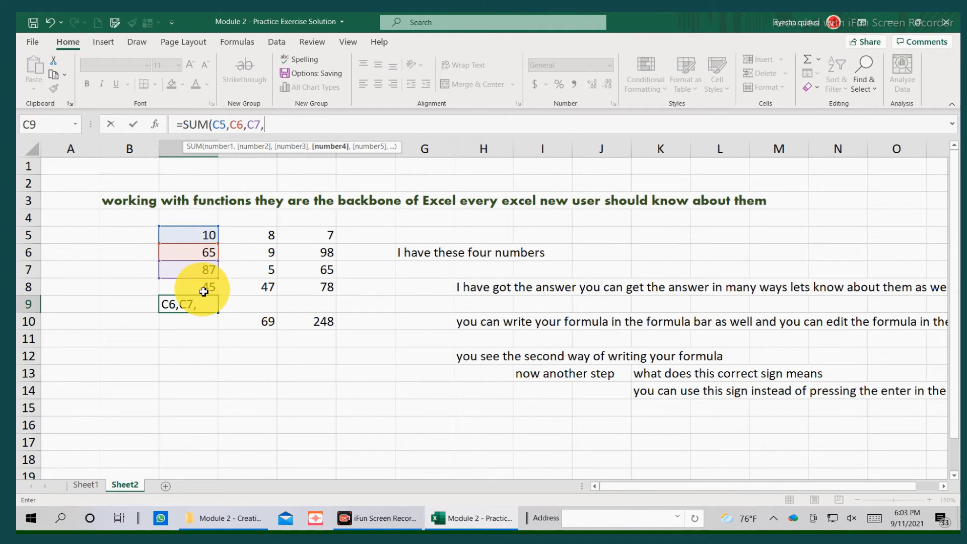
click(203, 289)
text(,)
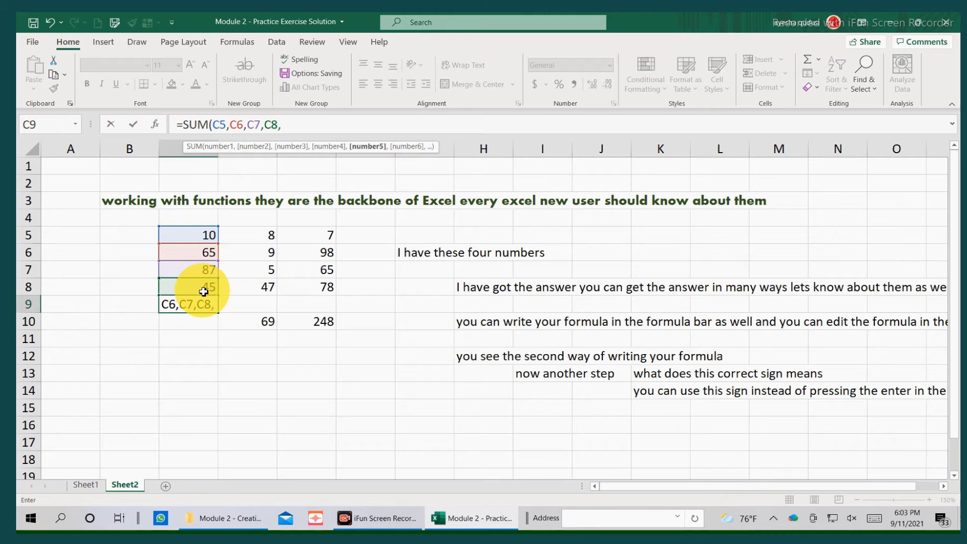
key(BackSpace)
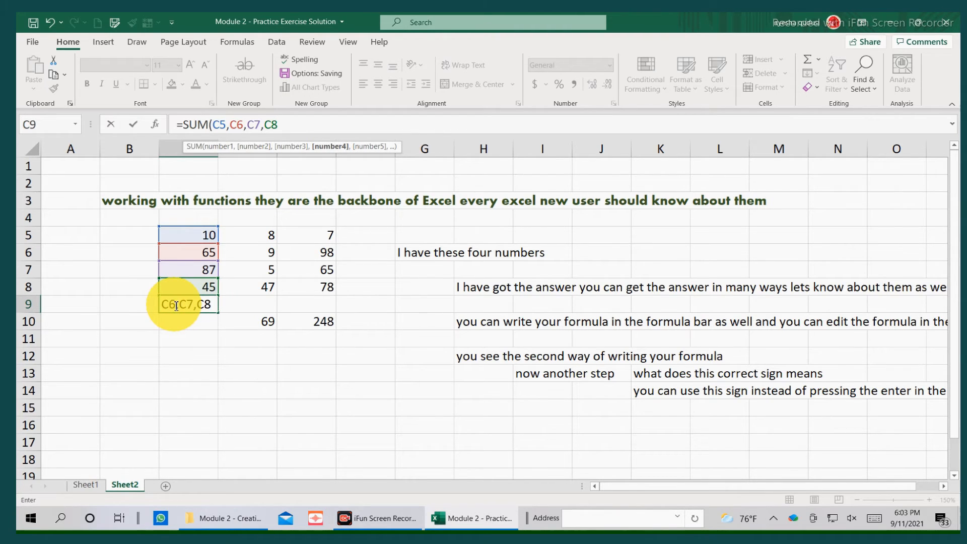
text())
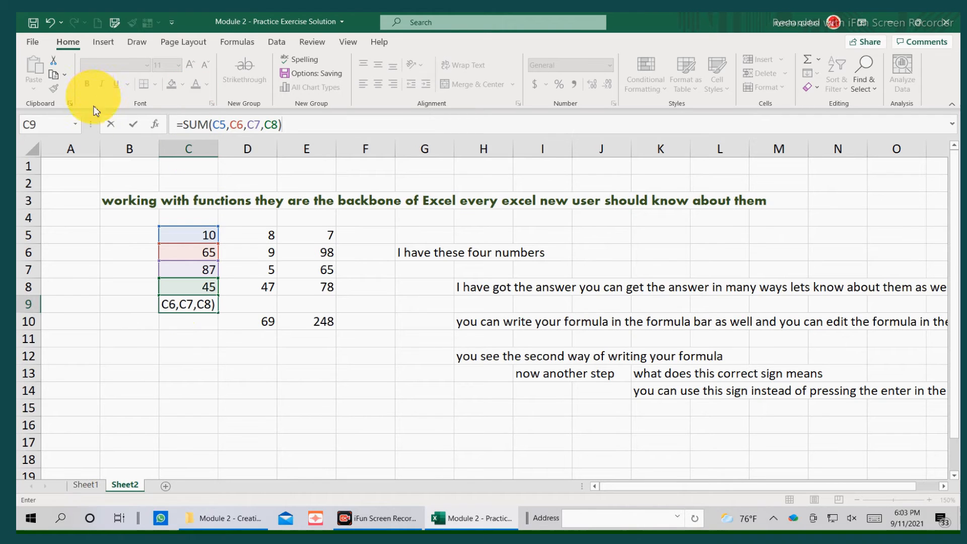
click(134, 124)
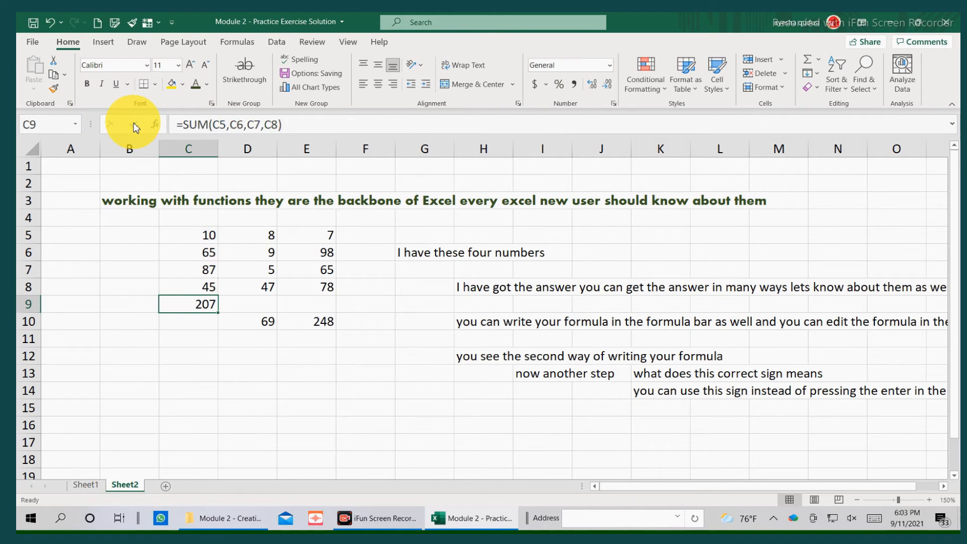
click(302, 389)
click(205, 312)
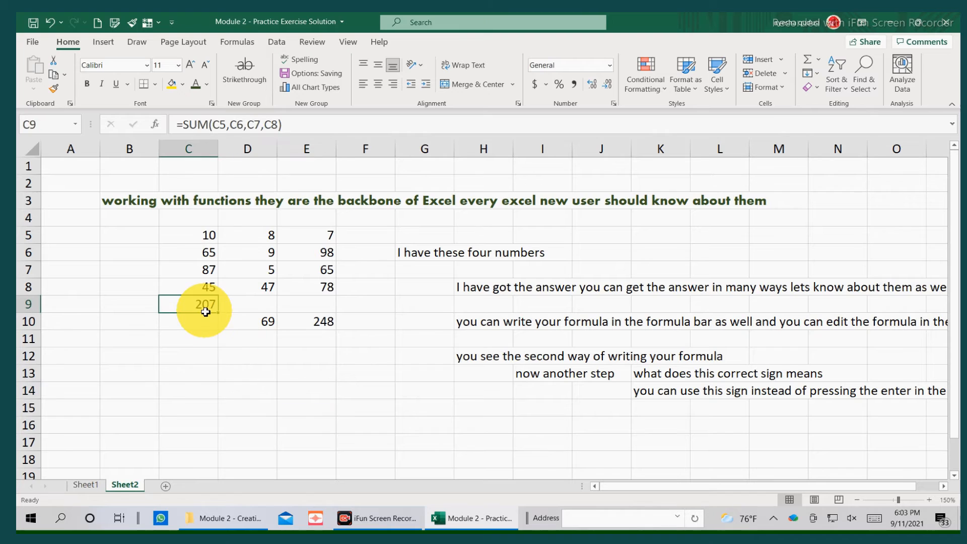
double_click(204, 306)
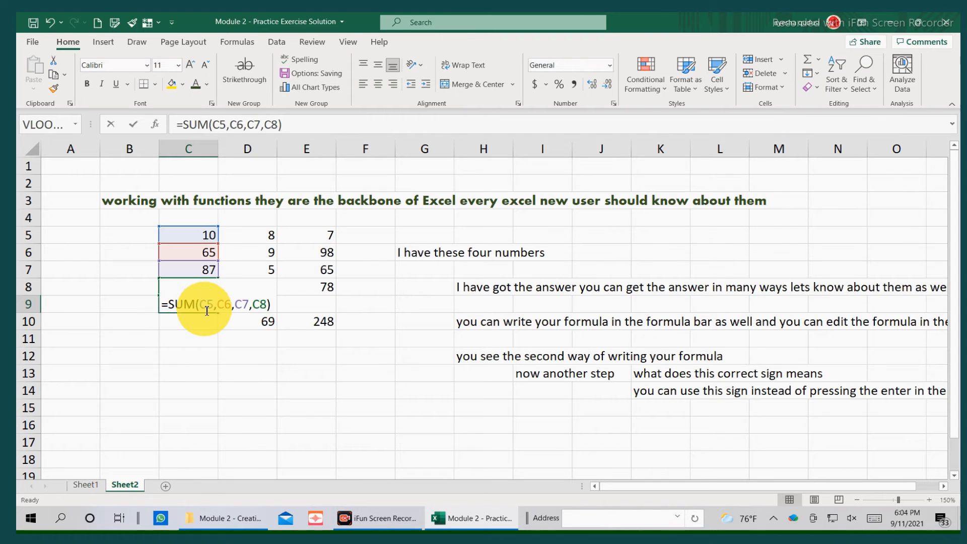
click(353, 375)
Enter the note "you see how does it work" in cell D13
click(248, 380)
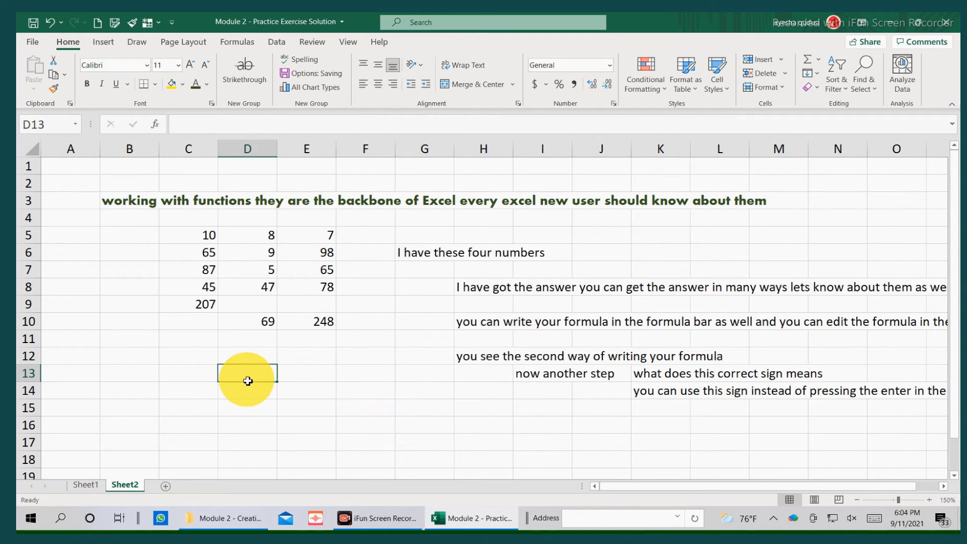
text(you see)
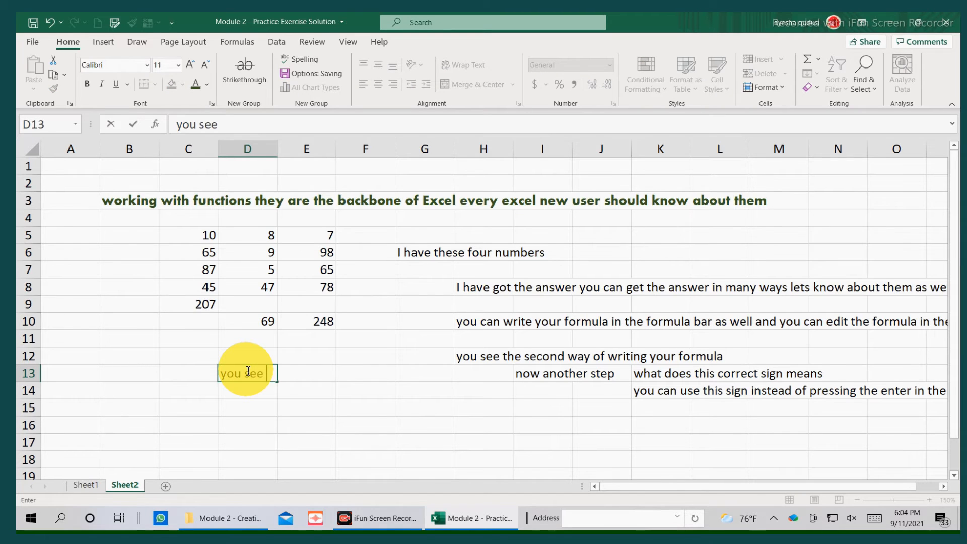
text( how)
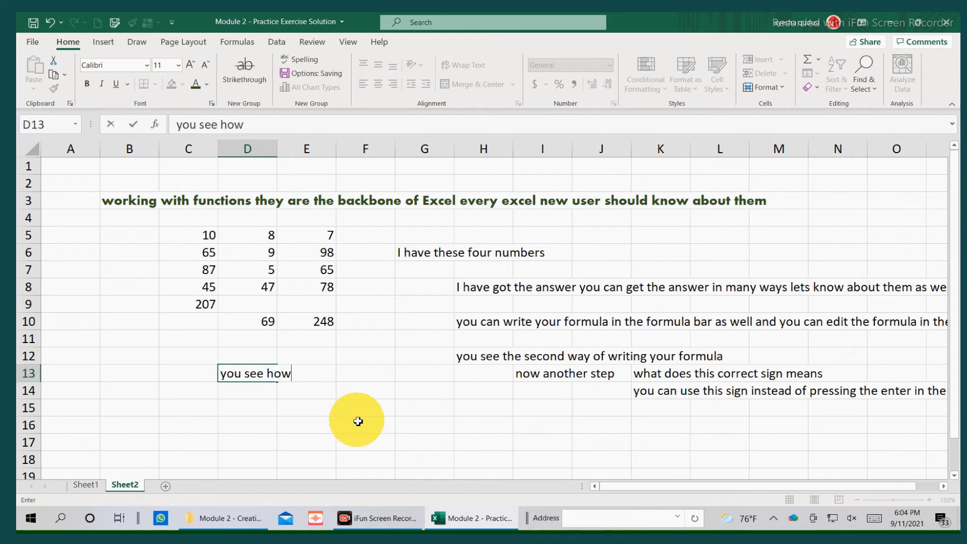
text( does it wi)
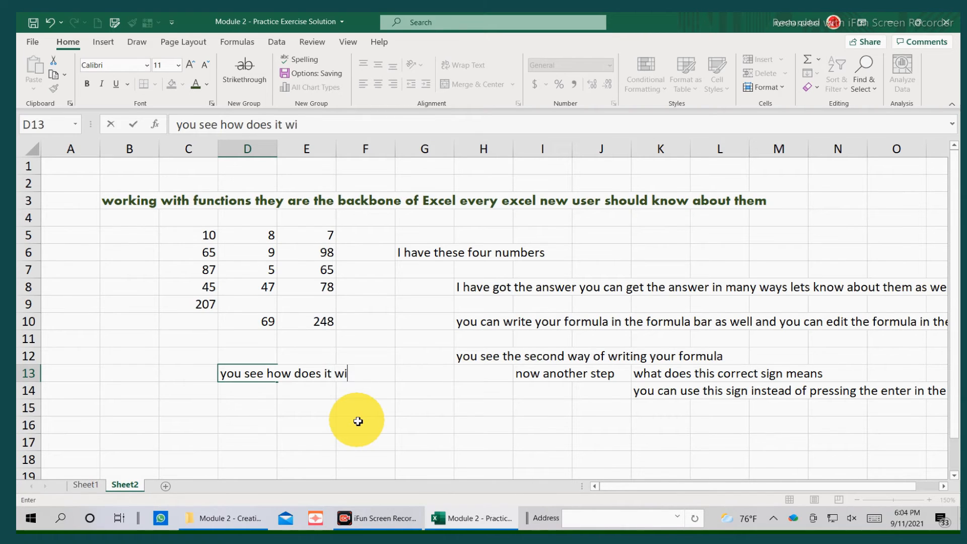
key(BackSpace)
text(ork)
click(271, 430)
Enter the note "now lets join two answer" in cell E15
click(290, 409)
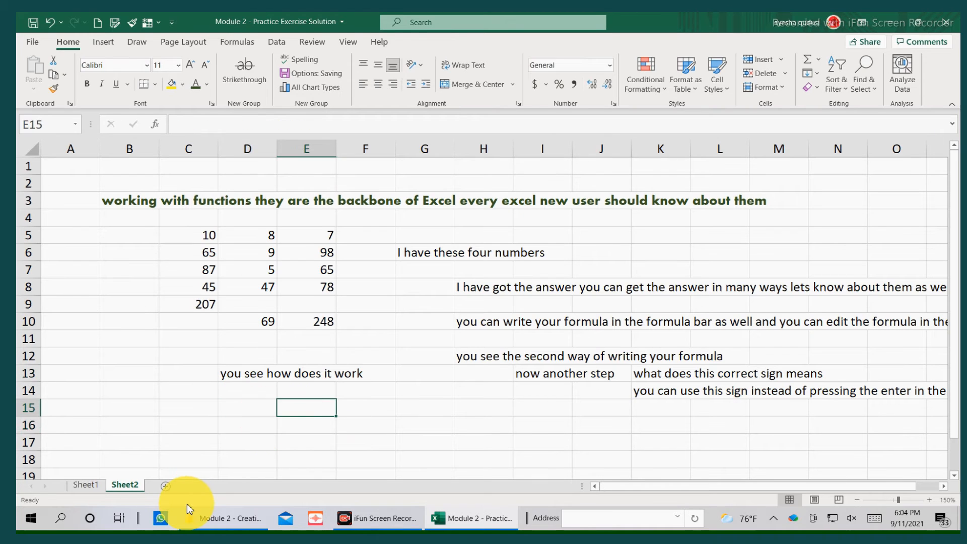
text(now l)
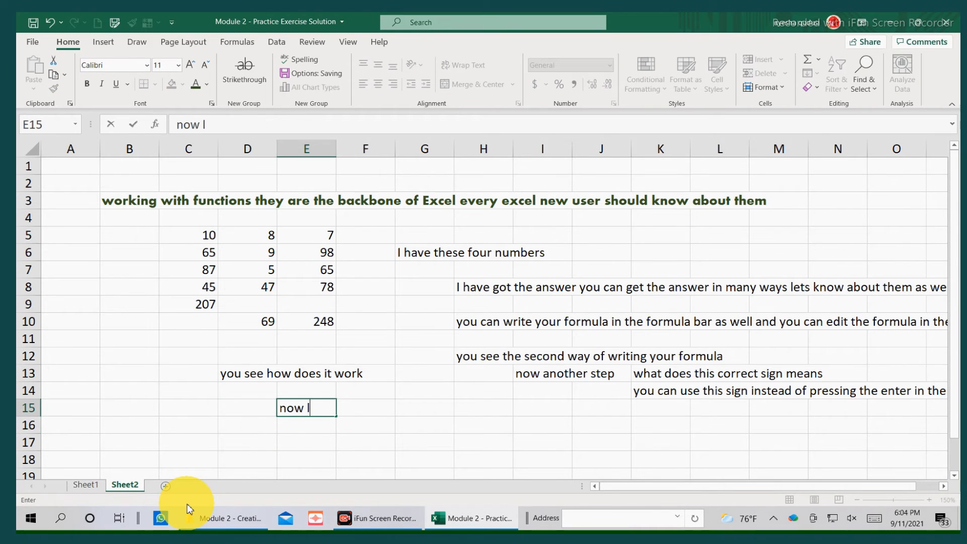
text(ets)
text( fo)
key(BackSpace)
key(BackSpace)
key(BackSpace)
text(join two )
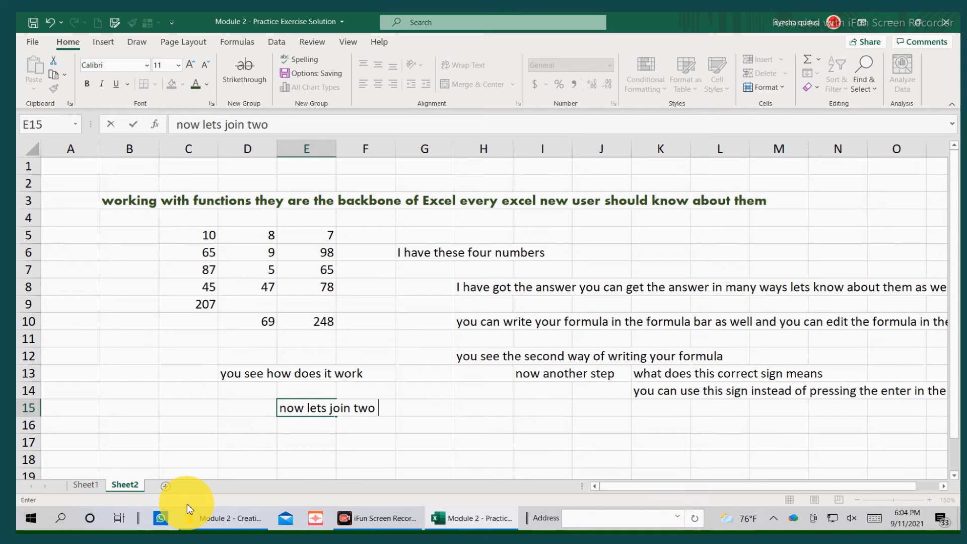
text(answer)
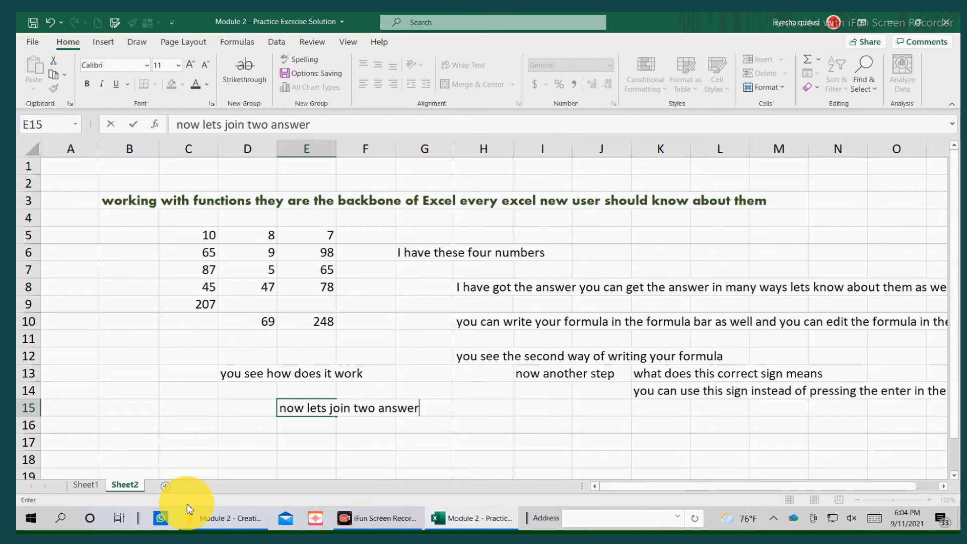
click(156, 374)
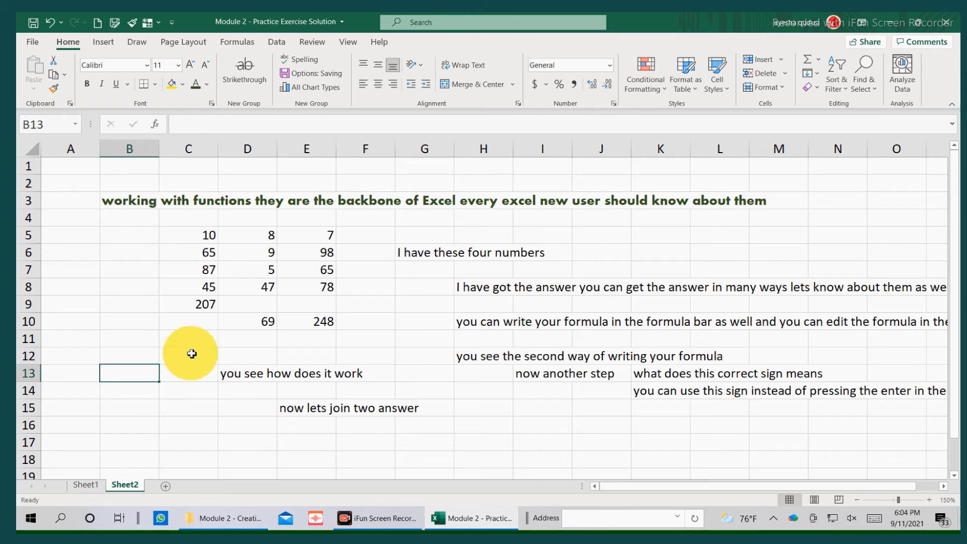
Add E10 to the total in C9, making it =SUM(C5,C6,C7,C8,E10), and reopen the cell to review its formula
click(197, 302)
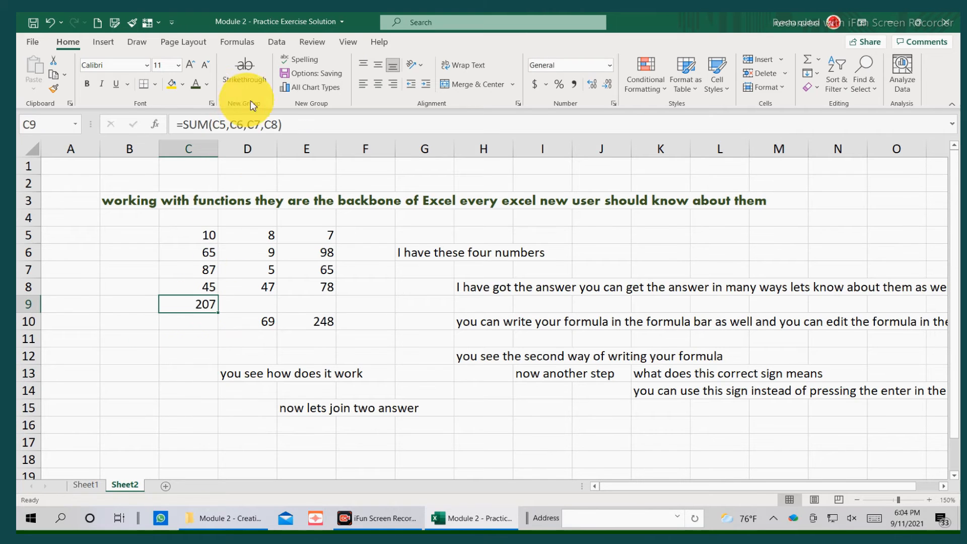
click(272, 123)
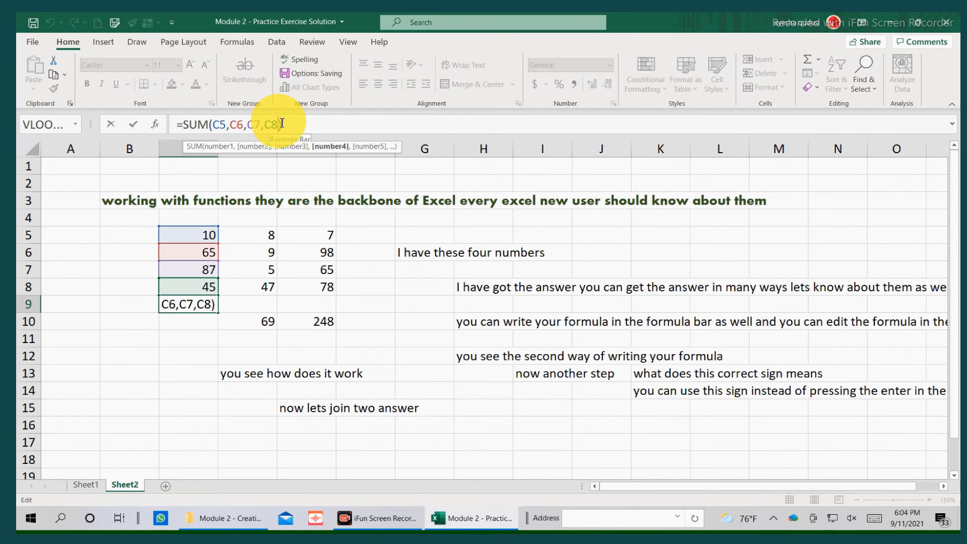
text(,)
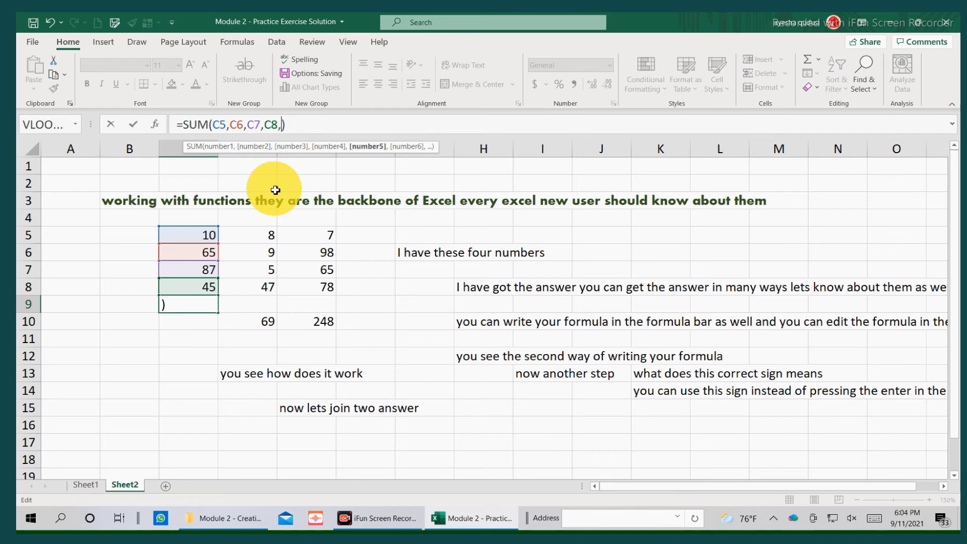
click(324, 324)
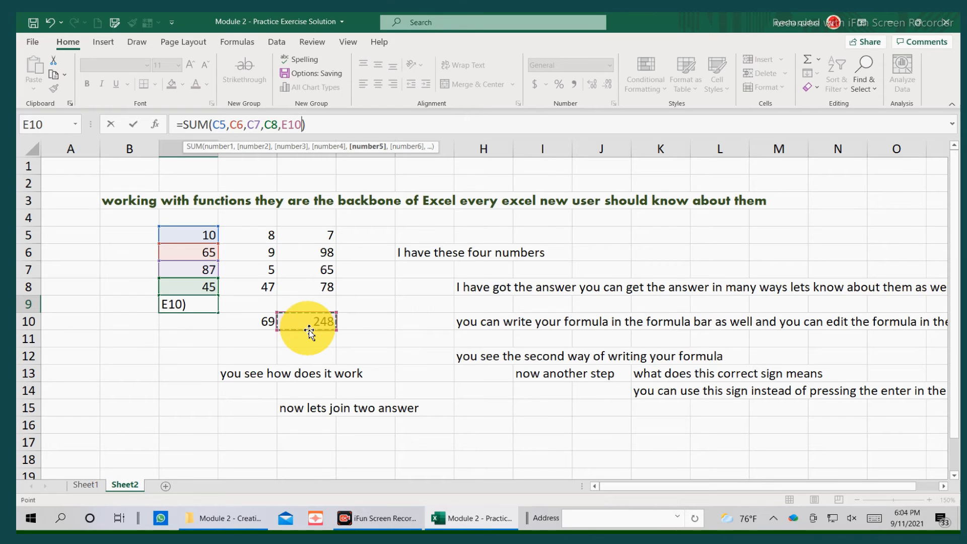
text())
key(Return)
click(206, 305)
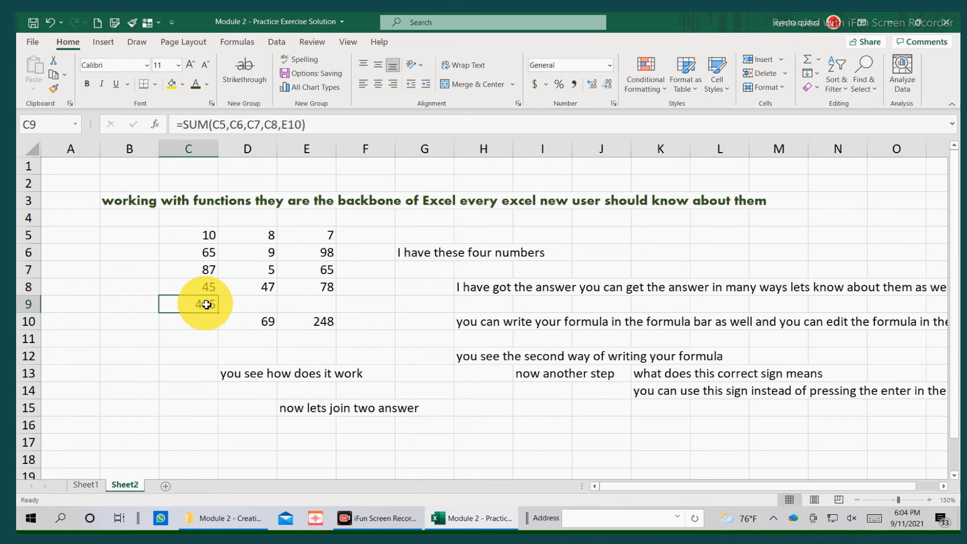
double_click(207, 304)
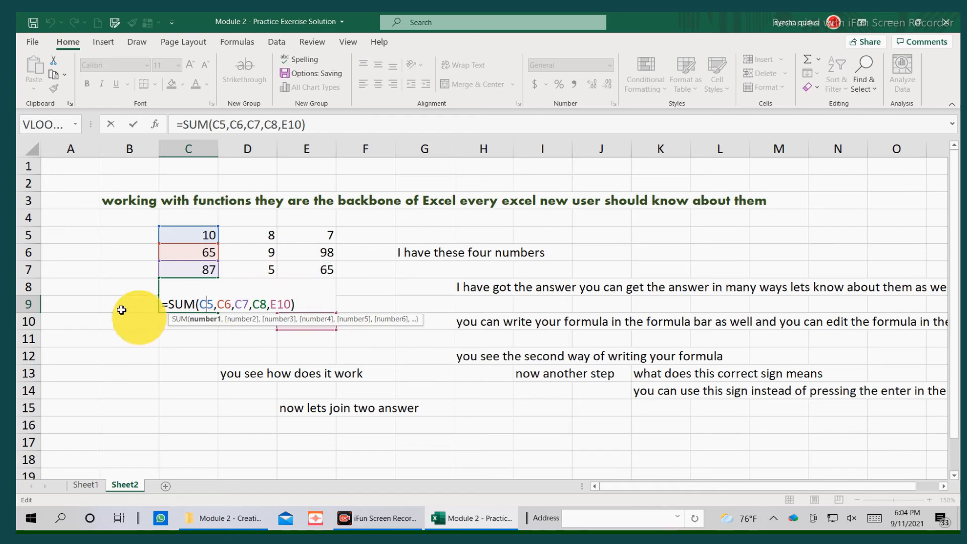
click(196, 305)
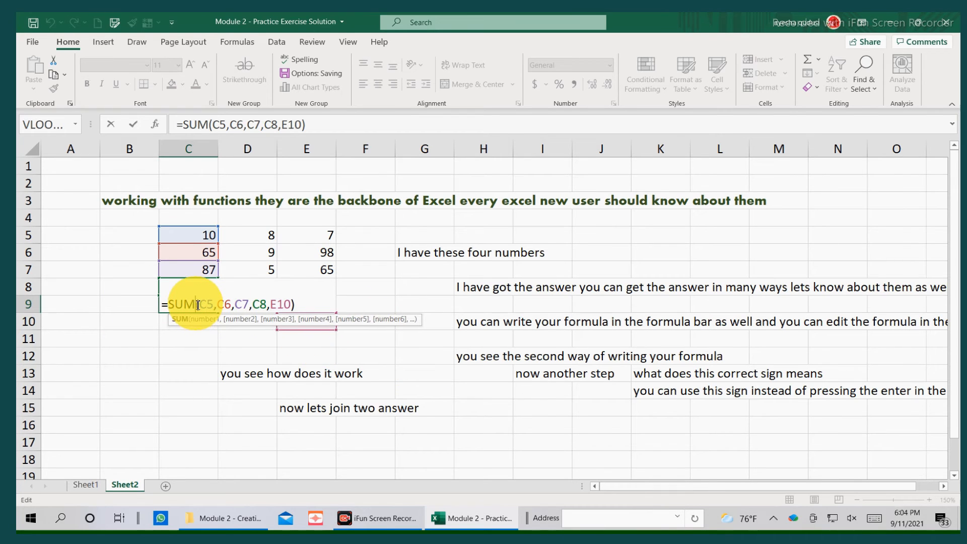
click(414, 349)
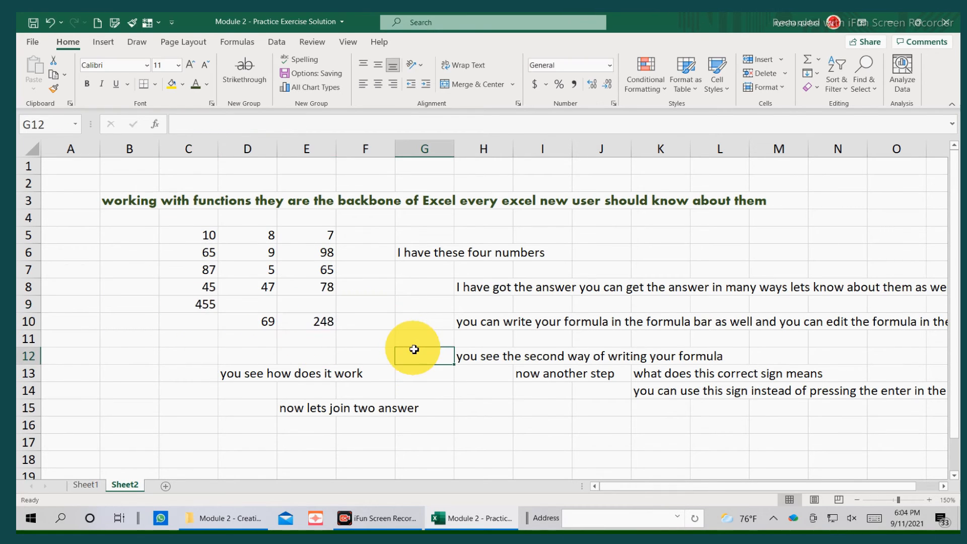
Add D10 as a further argument to the C9 formula, making it =SUM(C5,C6,C7,C8,E10,D10)
click(213, 308)
double_click(212, 306)
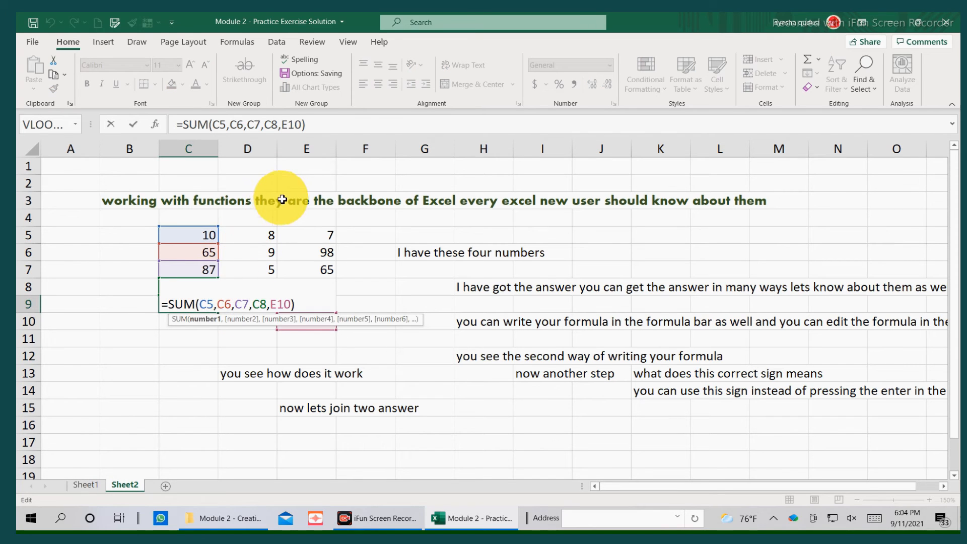
click(304, 125)
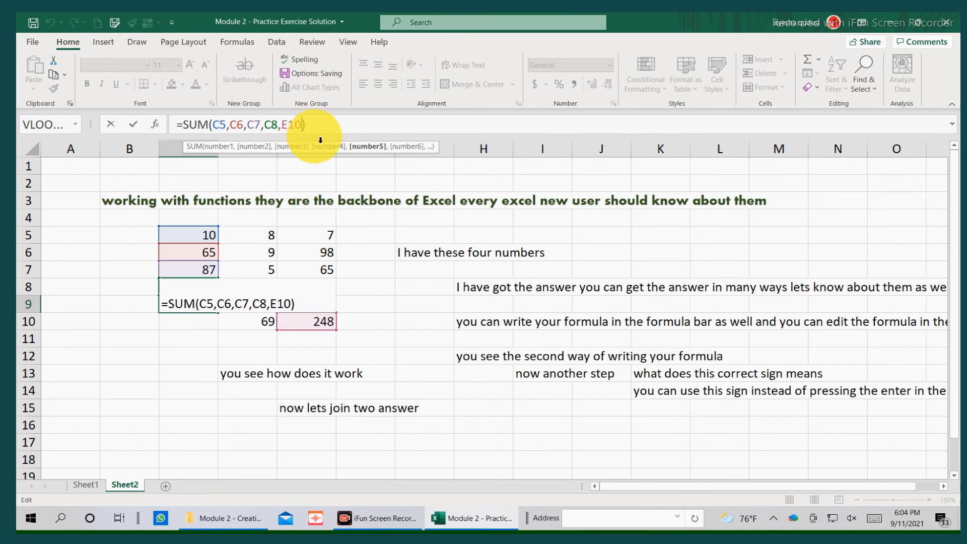
text(,)
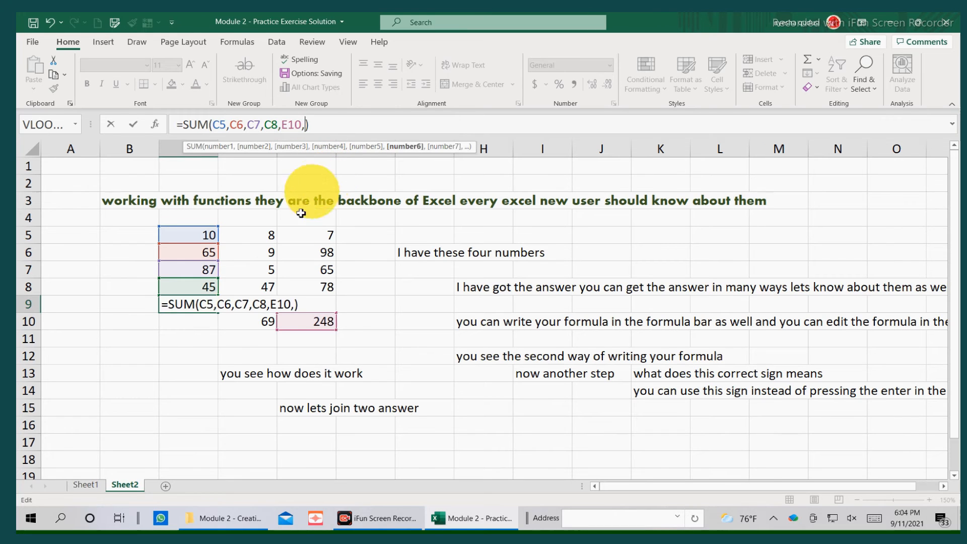
click(262, 323)
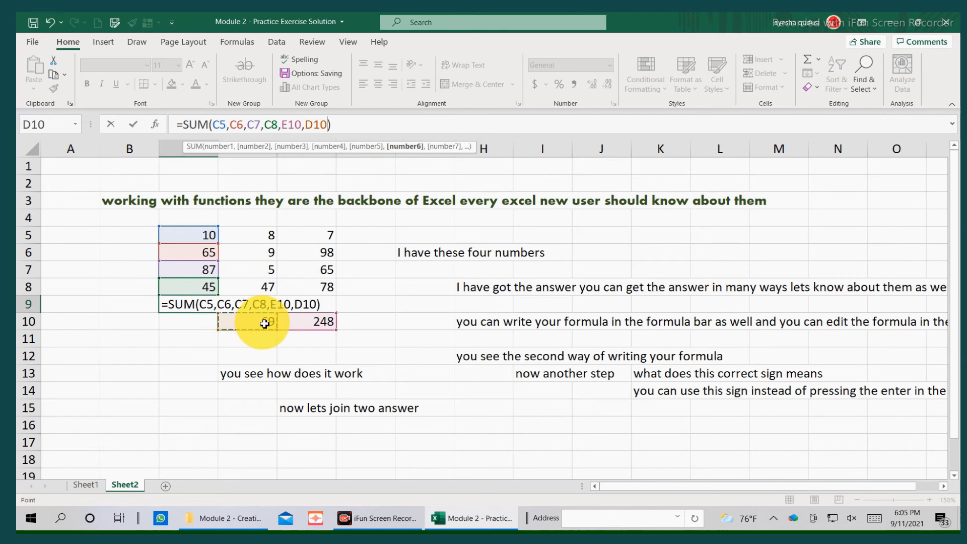
key(Return)
click(201, 308)
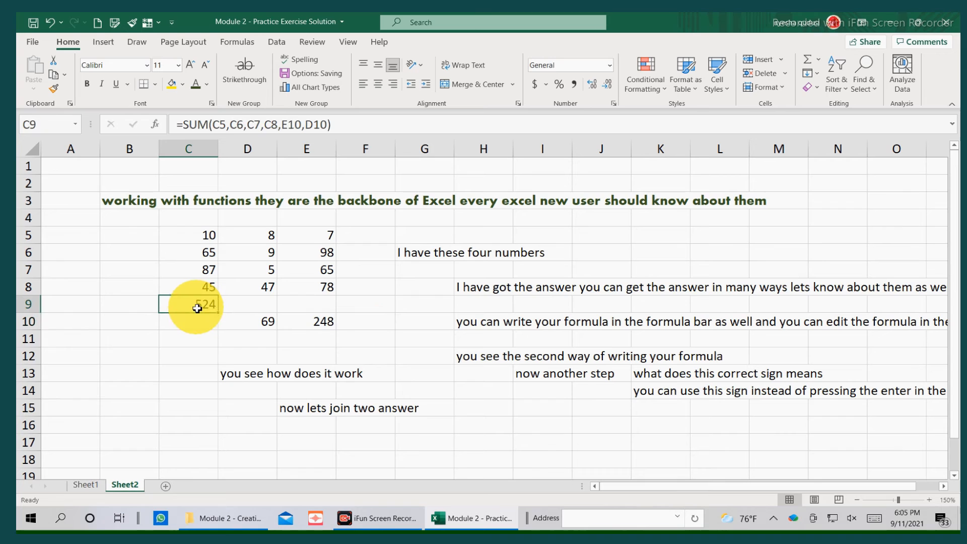
Enter the note "I have joined three answers now it looks very good" in cell B11
click(125, 337)
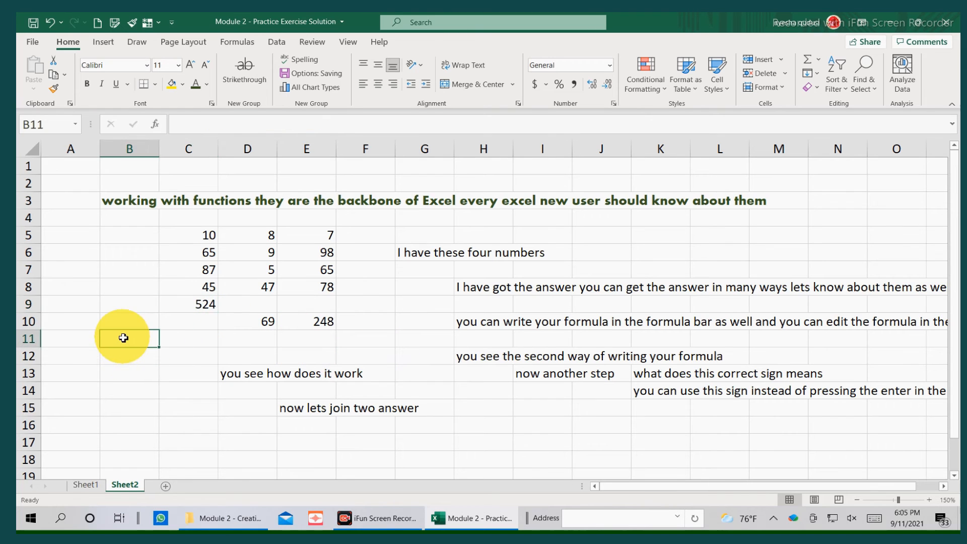
text(ij)
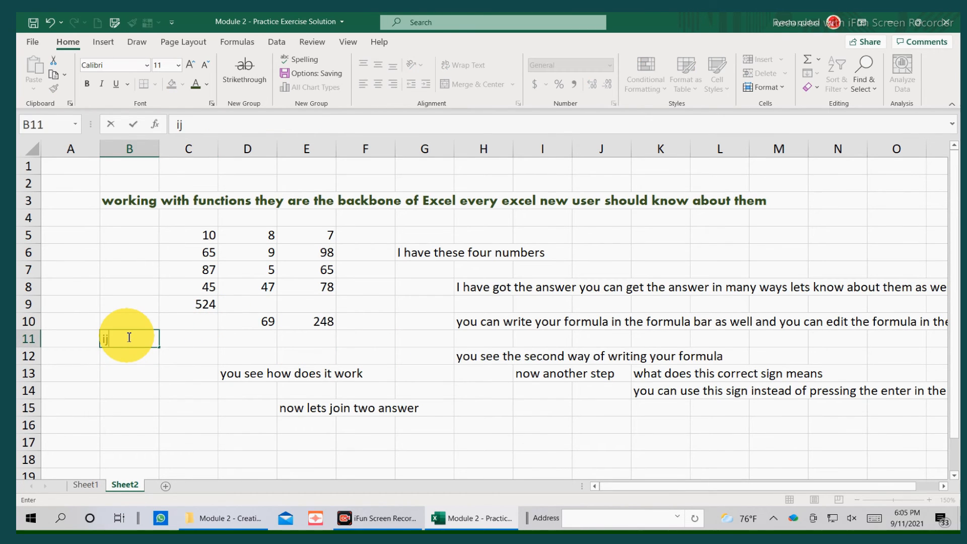
text( have)
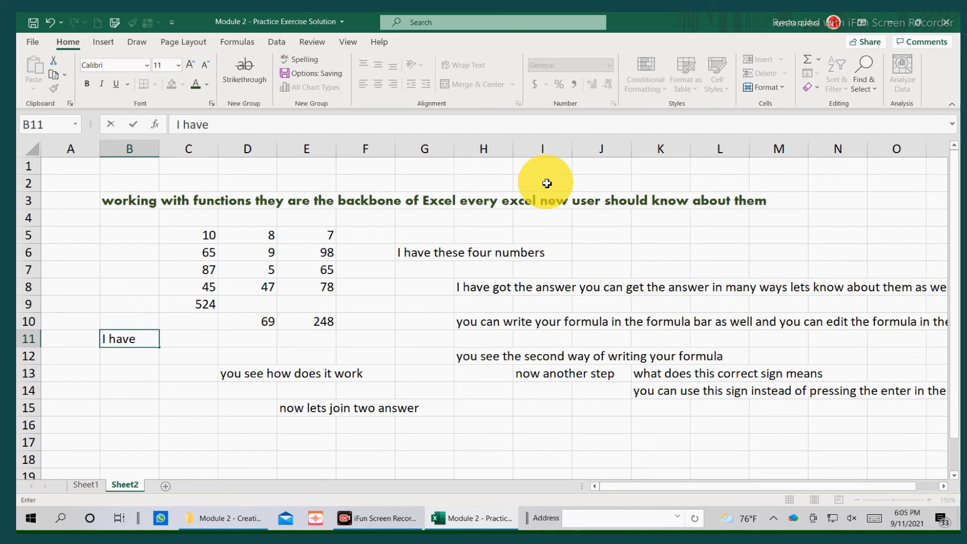
text( joined three)
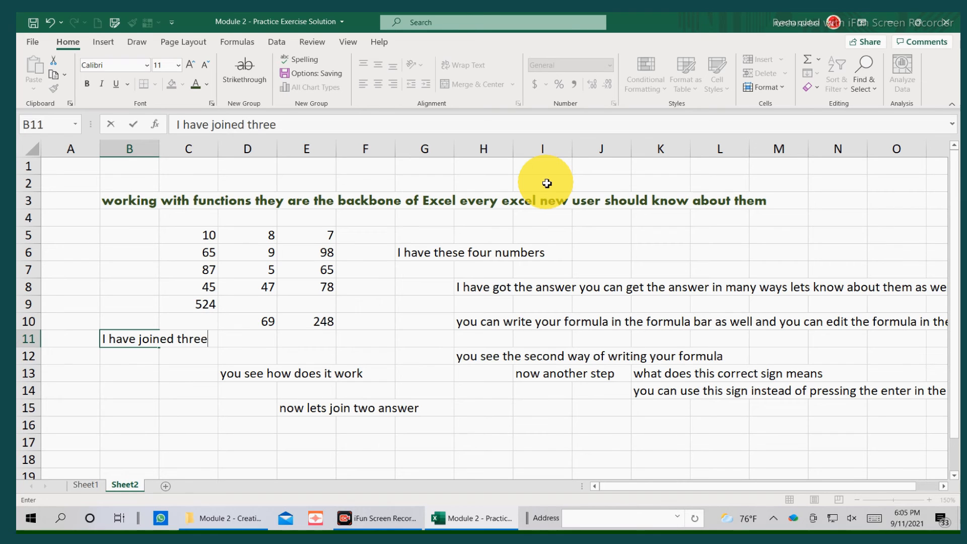
text( answer)
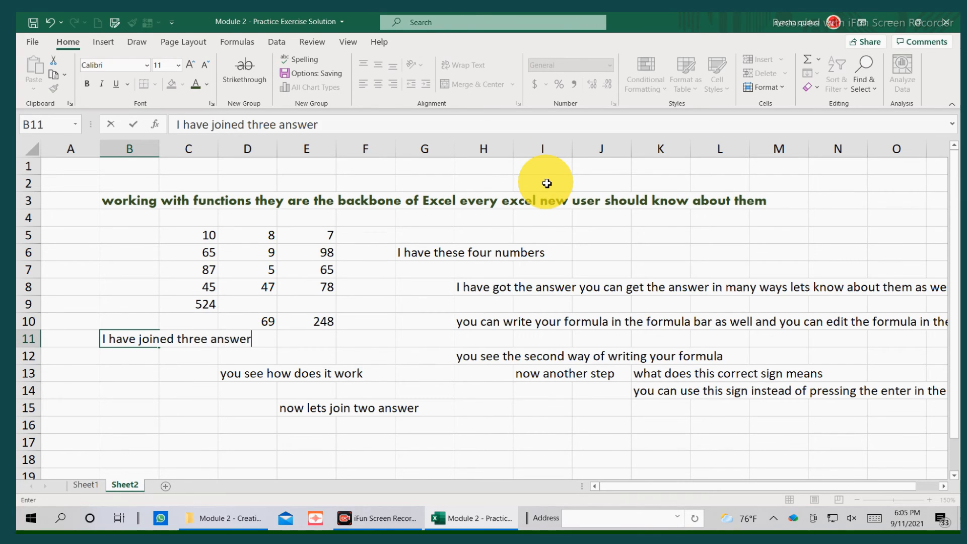
text(s now it w)
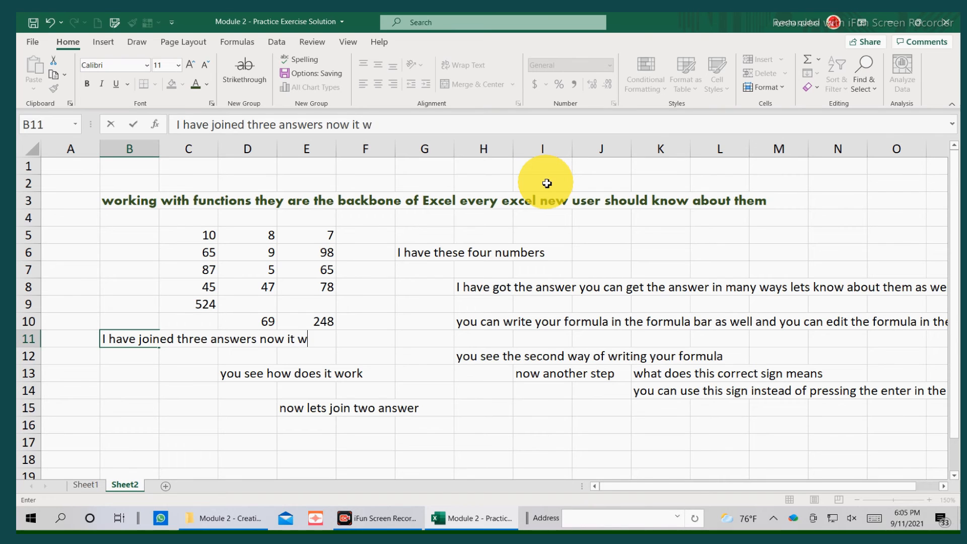
key(BackSpace)
text(looks)
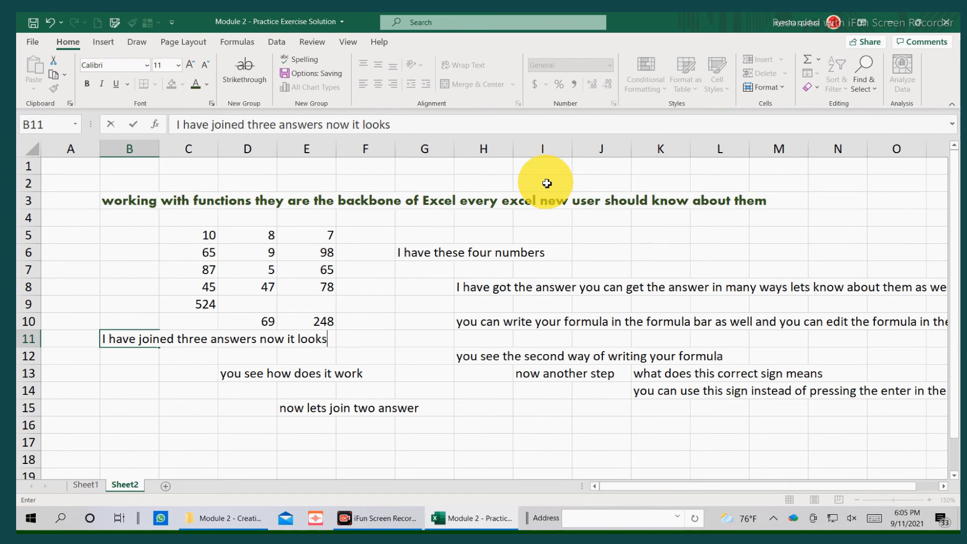
text( very gee=)
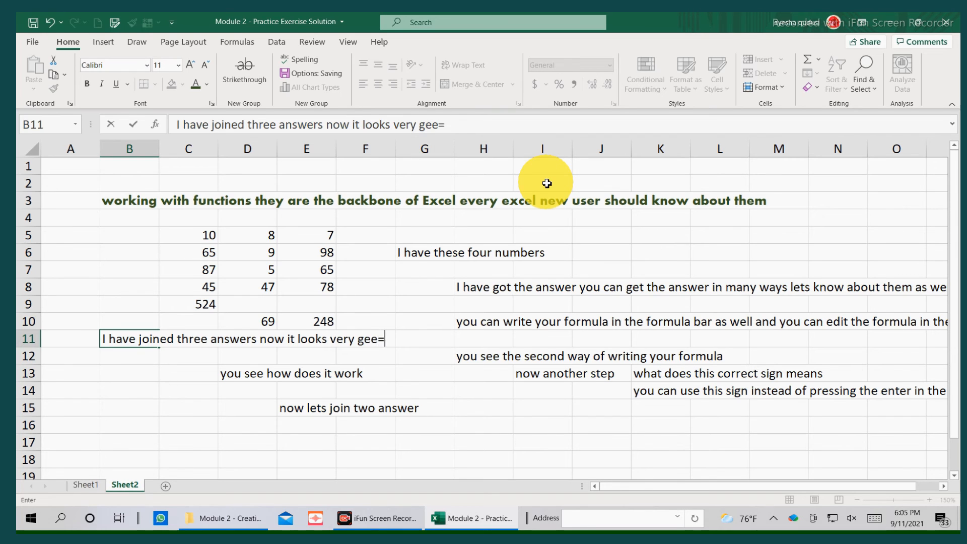
key(BackSpace)
key(BackSpace)
key(BackSpace)
text(ood)
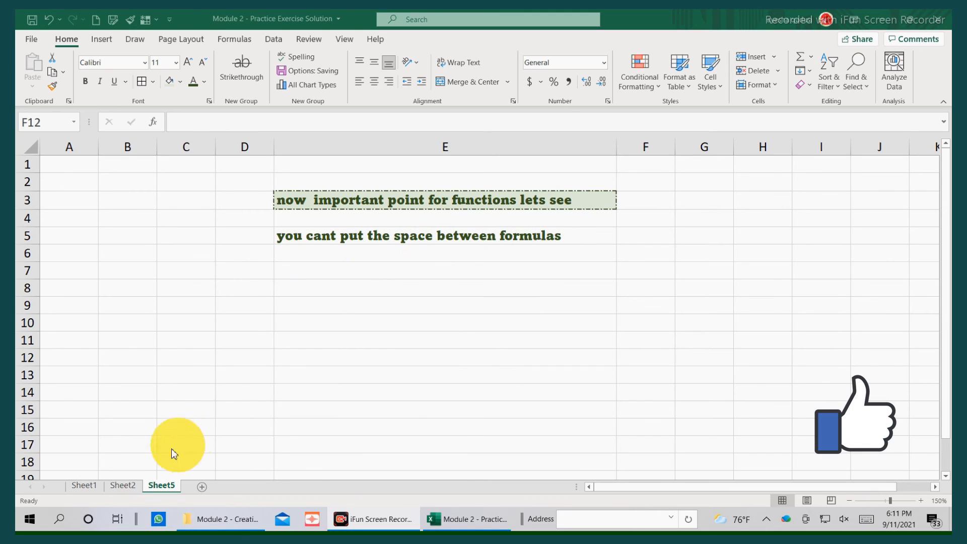
On Sheet2, try a space between SUM and its opening bracket in the C9 formula, and accept the proposed correction
click(127, 487)
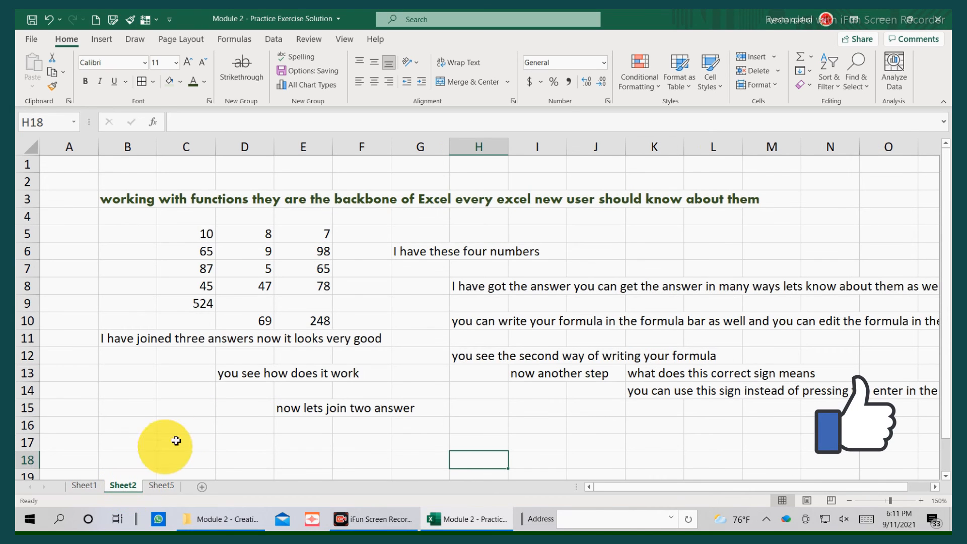
click(206, 305)
double_click(206, 305)
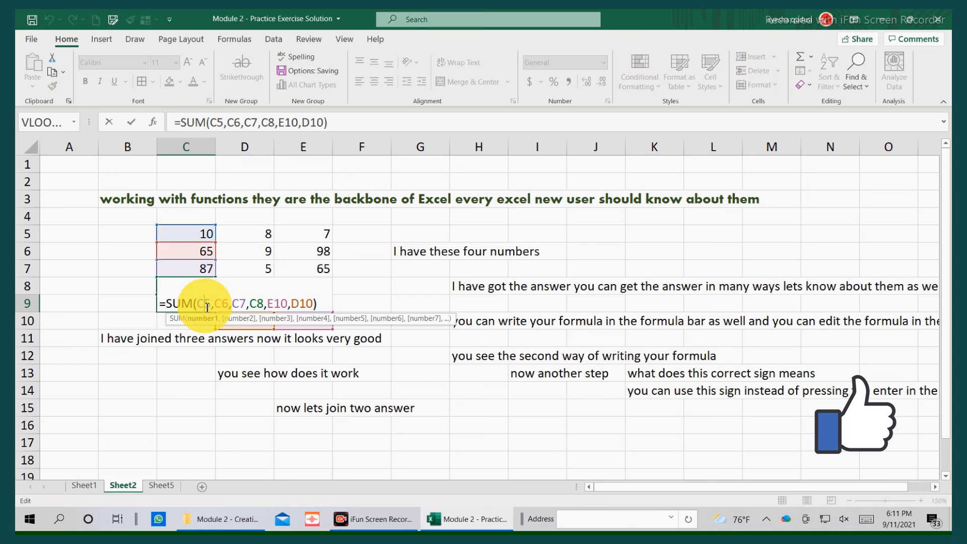
click(198, 306)
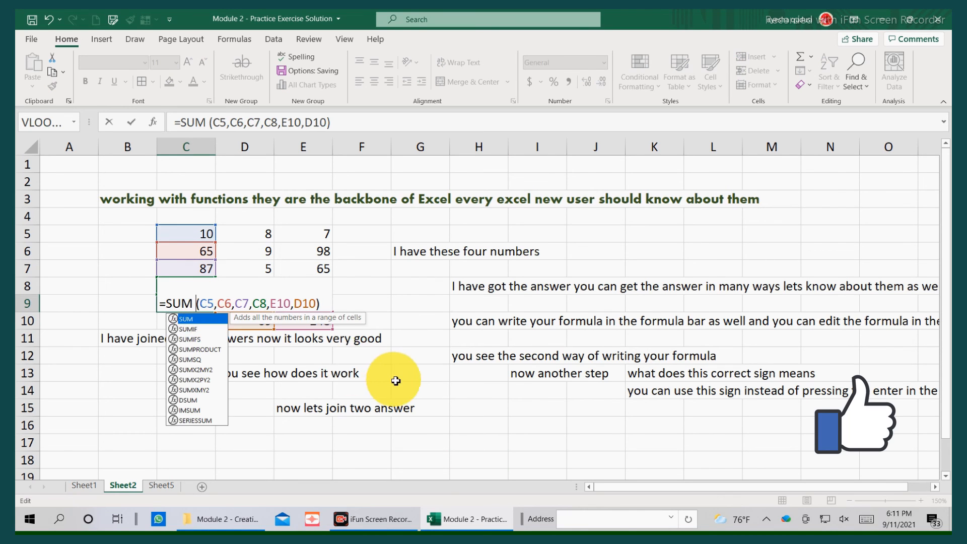
key(Return)
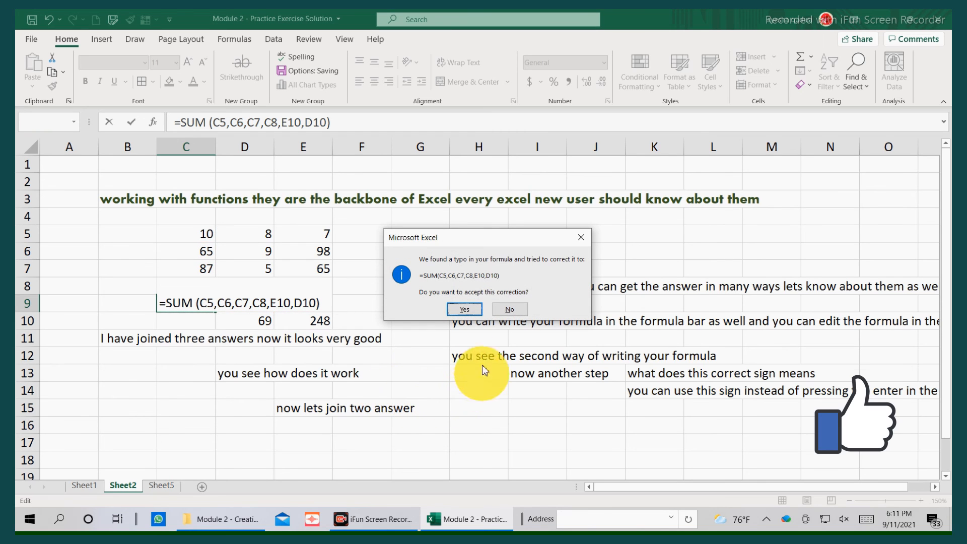
click(464, 309)
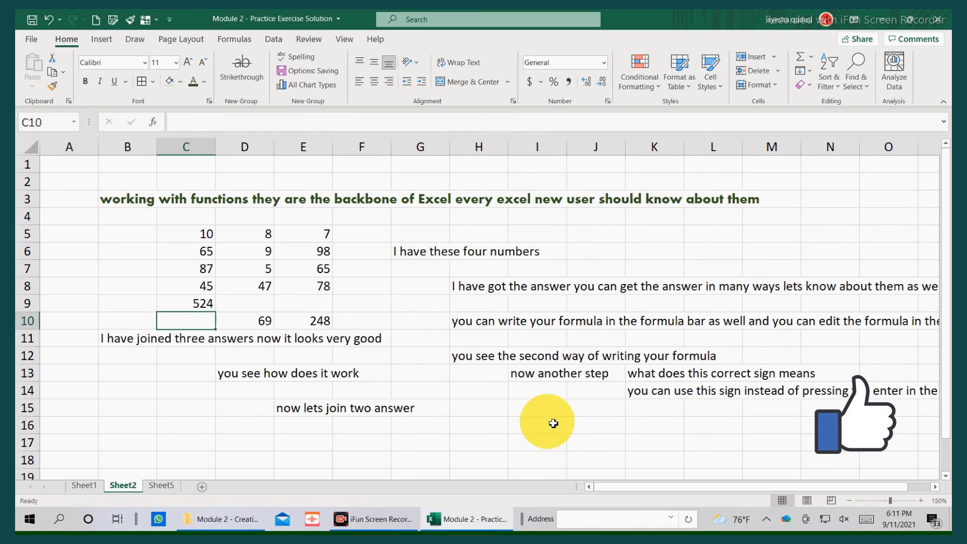
click(612, 427)
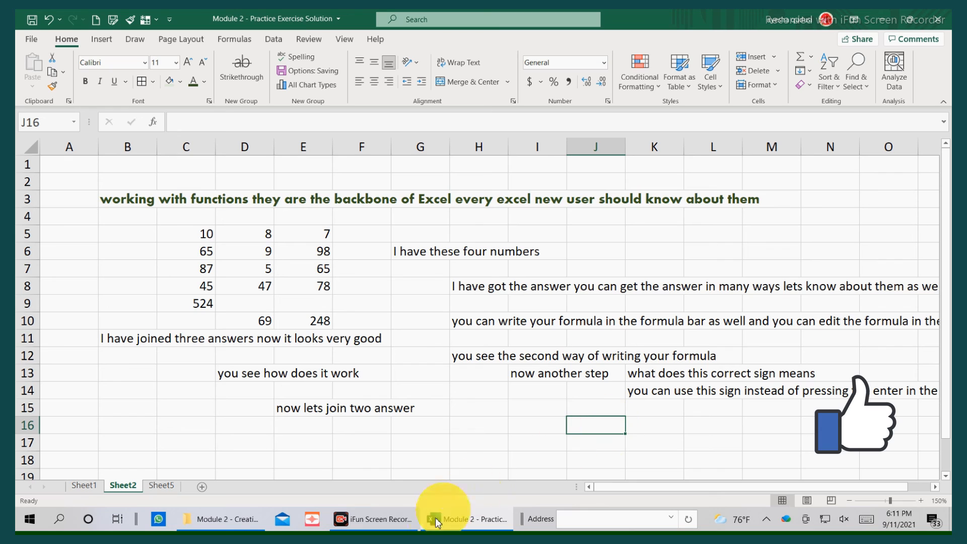
On Sheet5, enter the note "when I put the space I got the error space we cant put in formula keep in mind" in cell E7
click(168, 487)
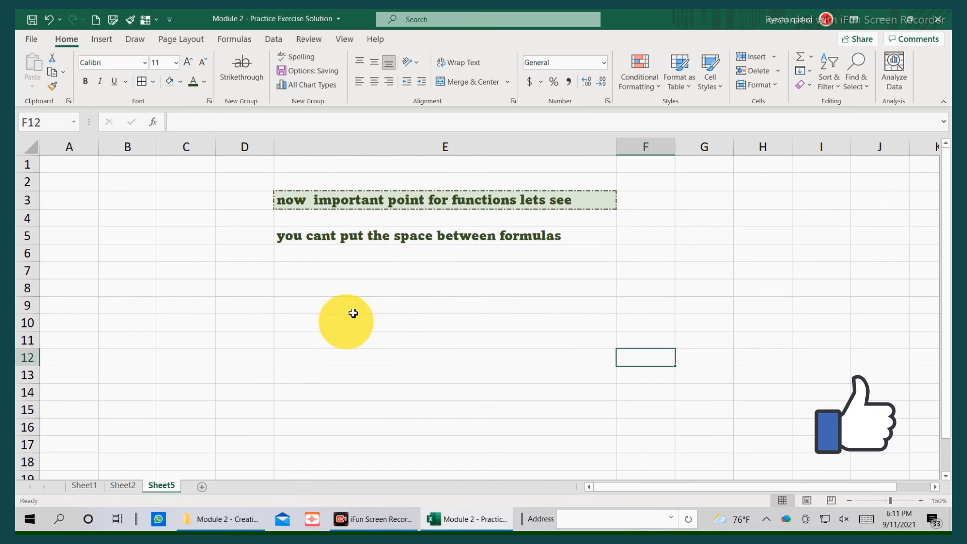
click(346, 271)
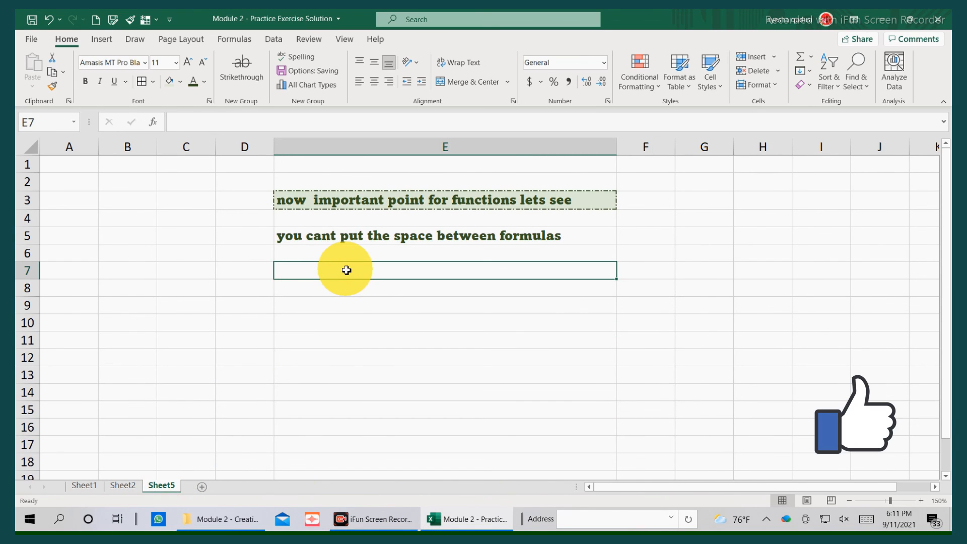
text(when i p)
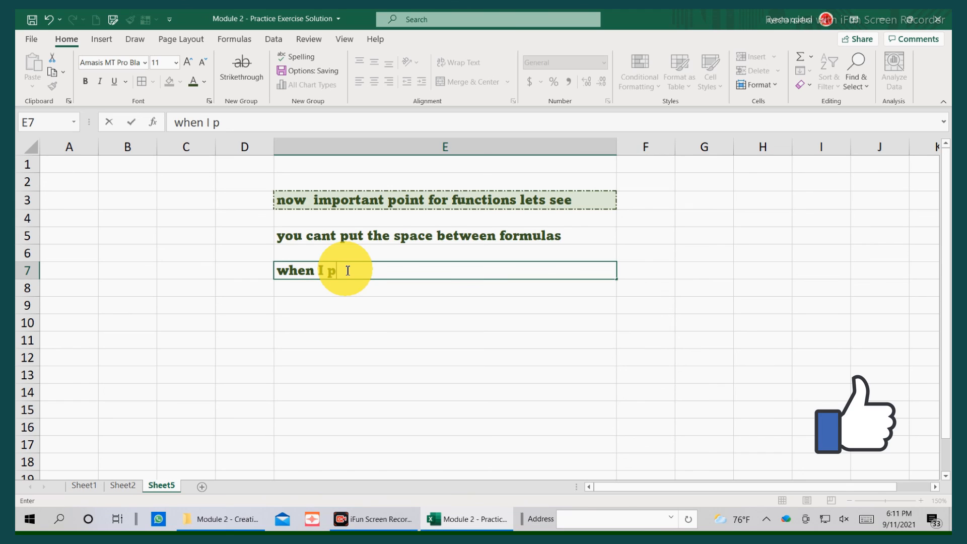
text(ut the spac)
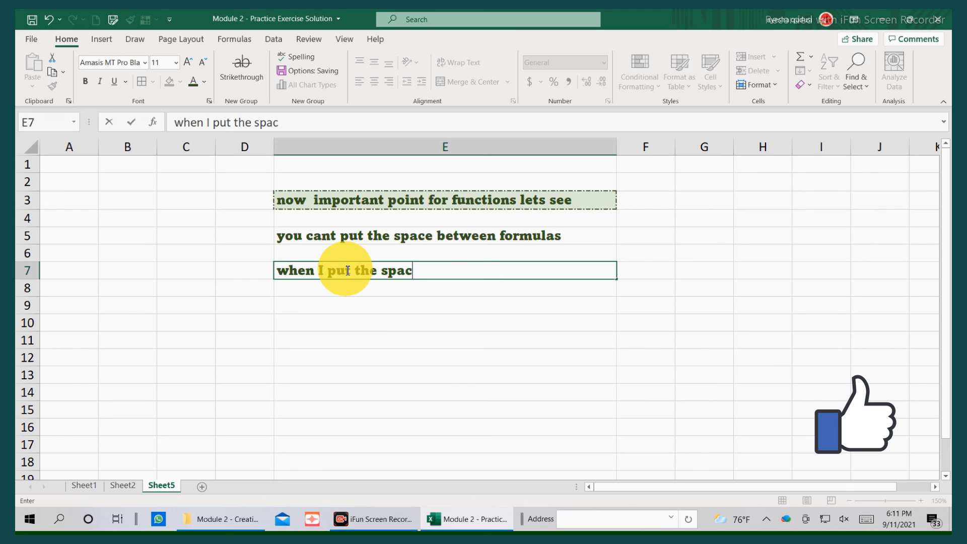
text(e I got the er)
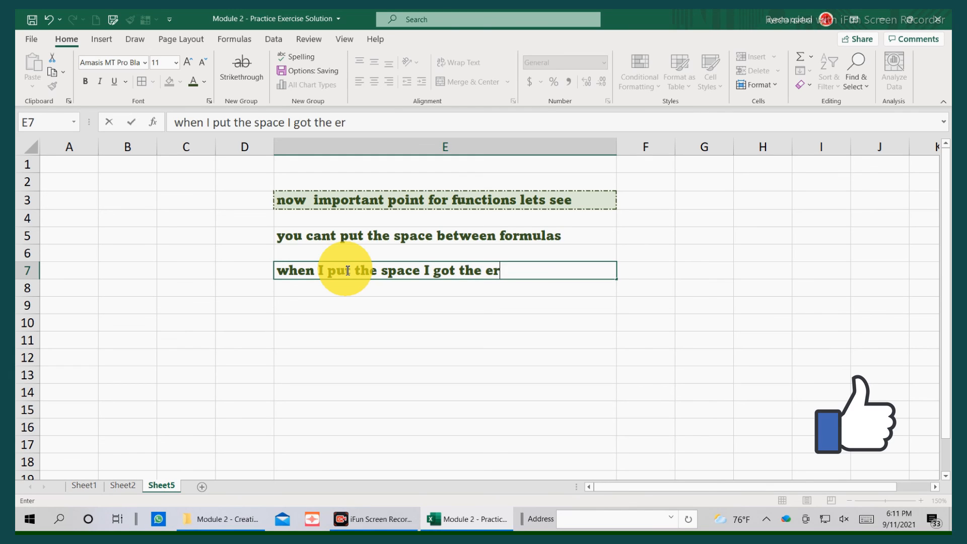
text(ror spa)
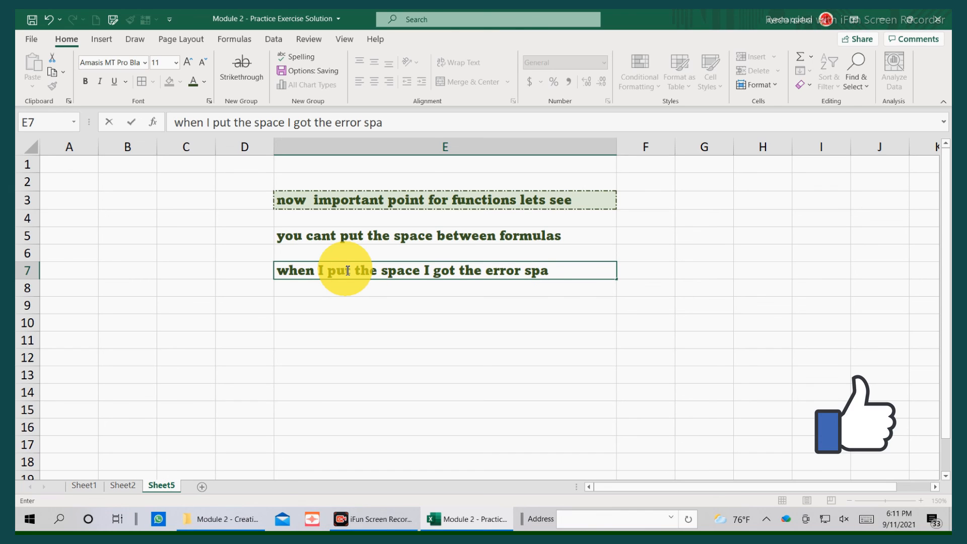
text(ce we c)
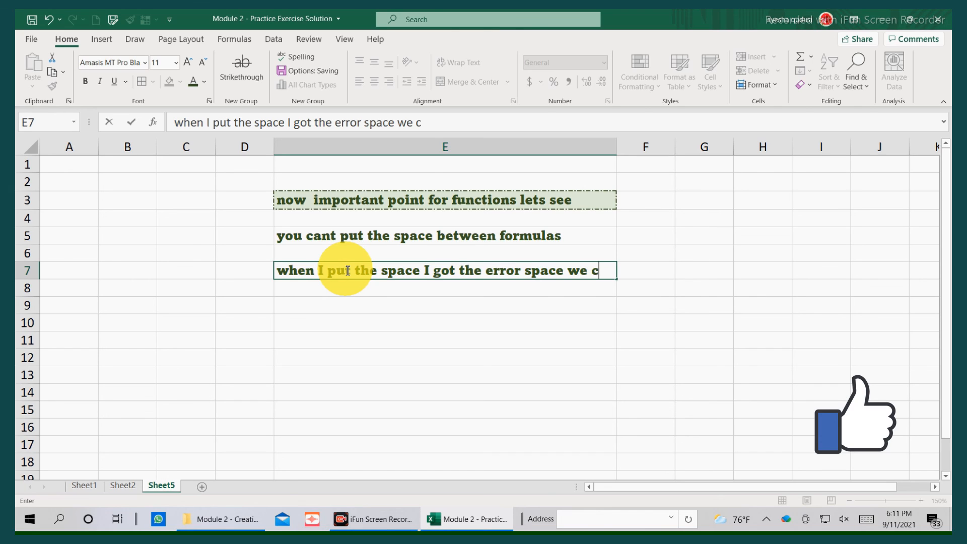
text(at)
text(nt pu)
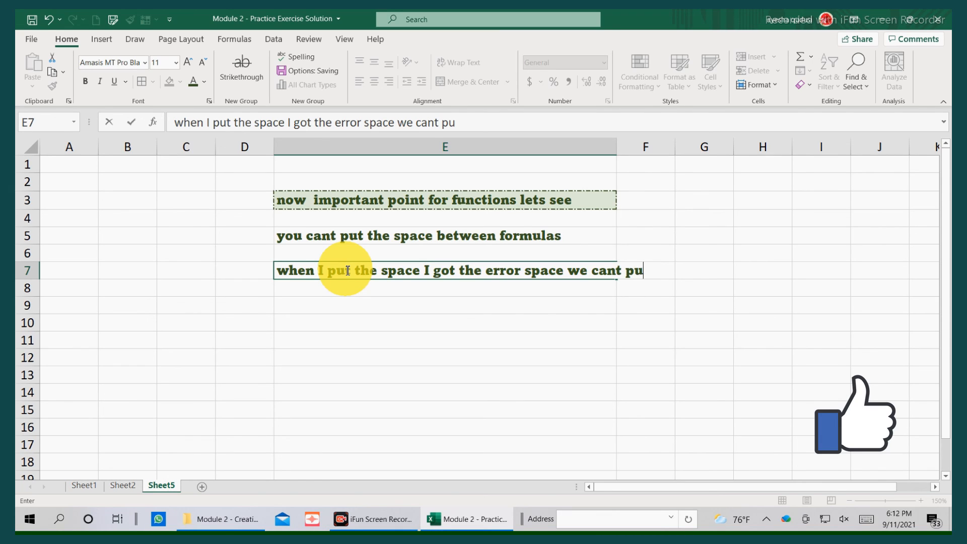
text(t in formula)
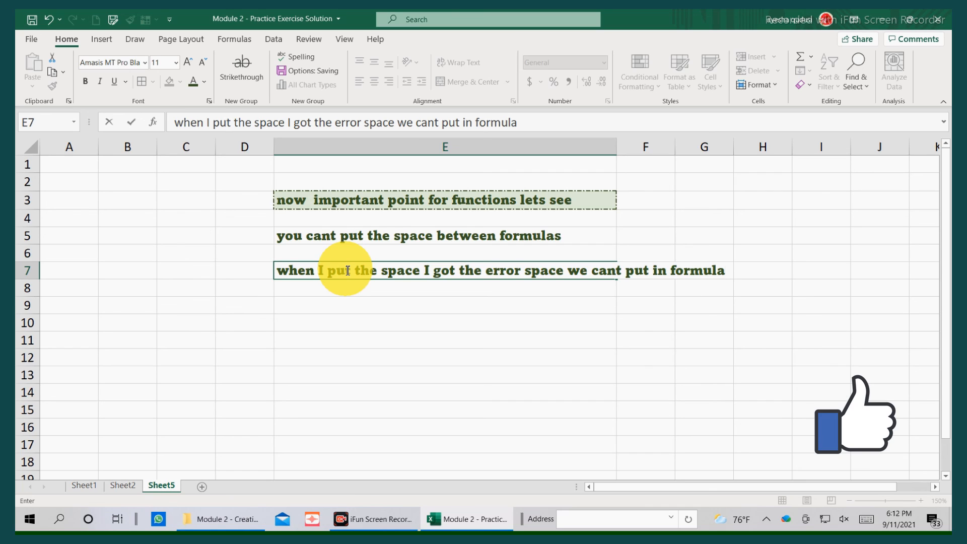
text( keep in )
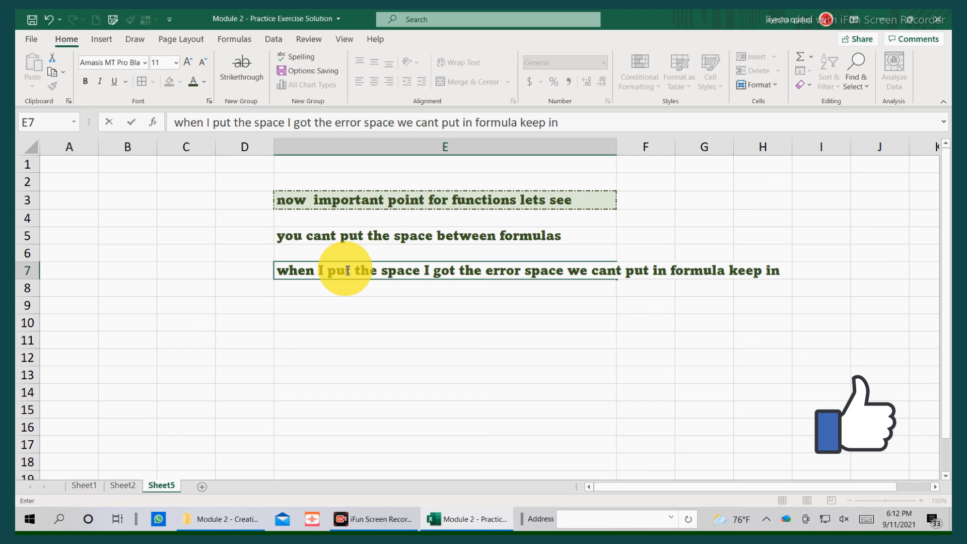
text(mind)
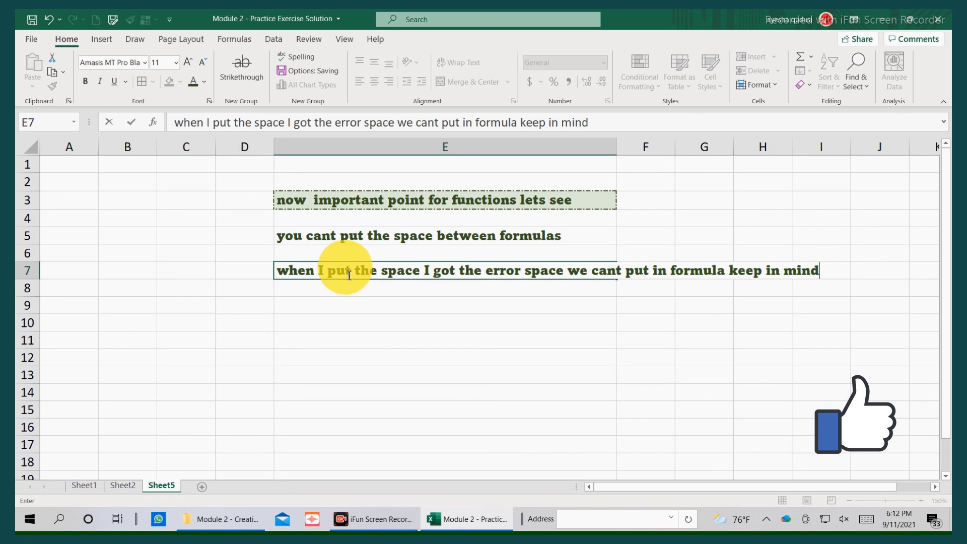
click(553, 427)
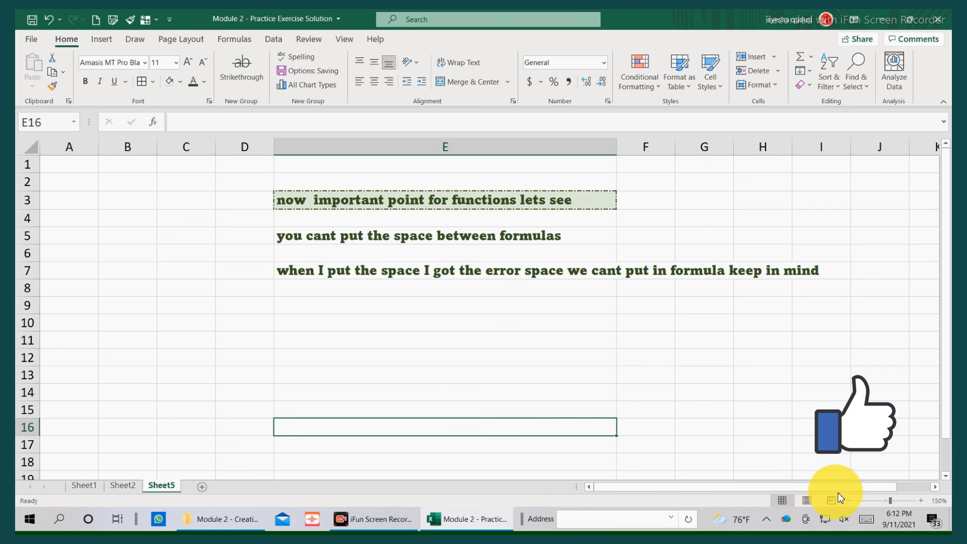